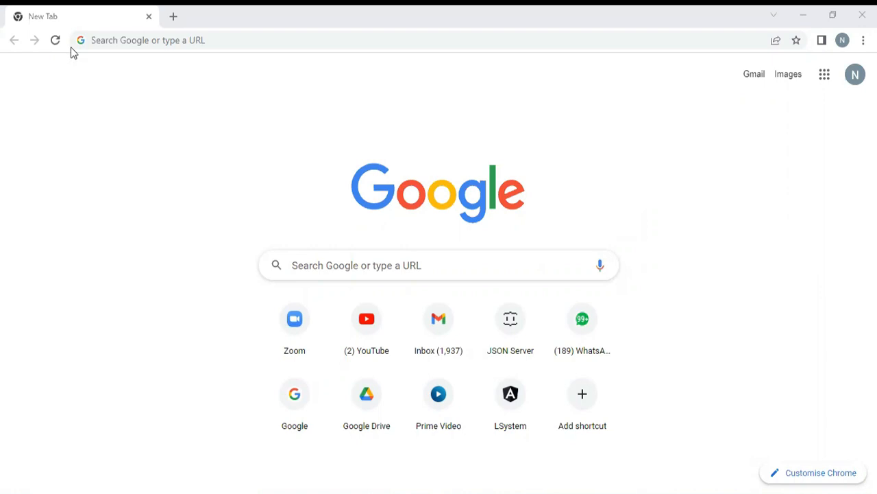
# - Search Google for "xampp download for windows 10" and open the Apache Friends Download XAMPP page in a separate tab
pyautogui.click(423, 268)
pyautogui.write('xa')
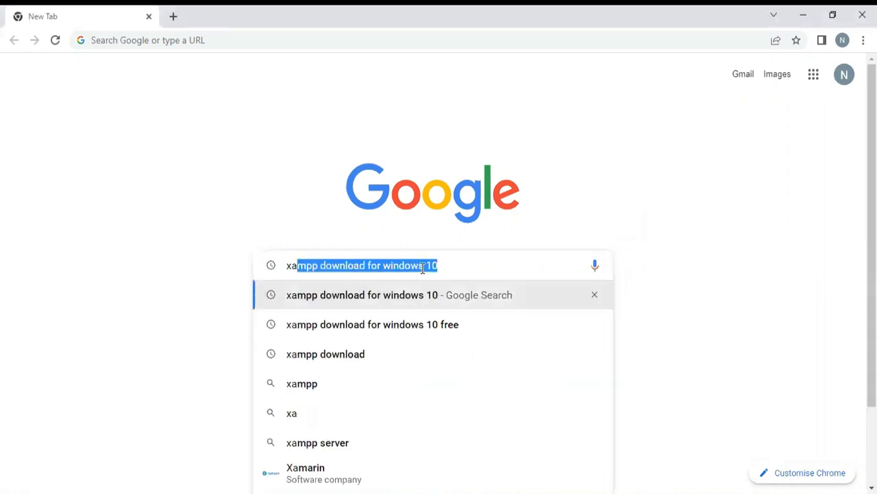
pyautogui.click(423, 268)
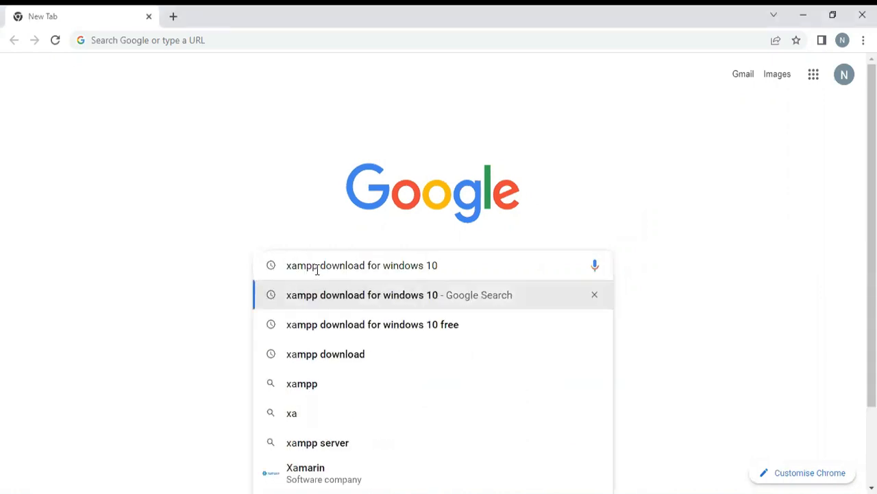
pyautogui.press('Return')
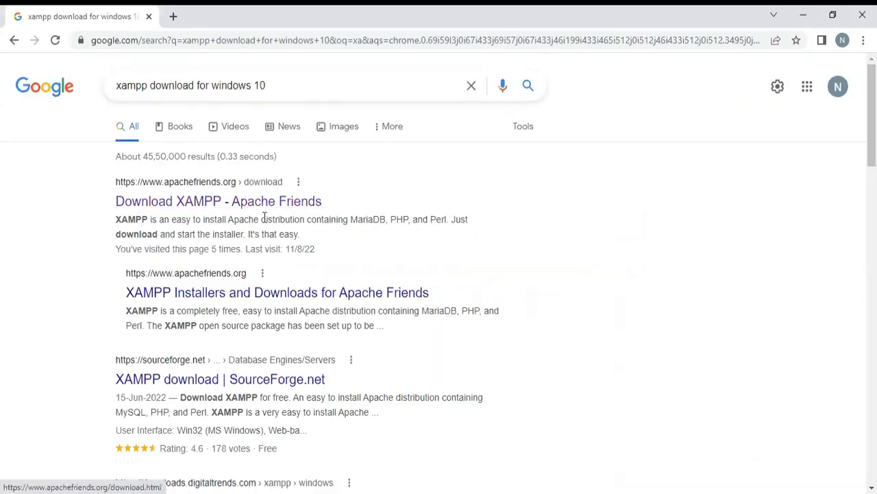
pyautogui.click(151, 206)
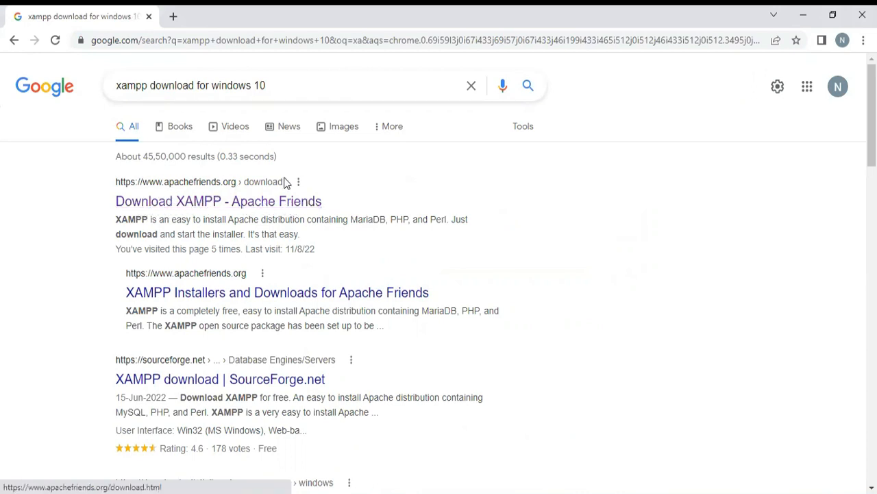
pyautogui.middleClick(290, 202)
pyautogui.click(247, 18)
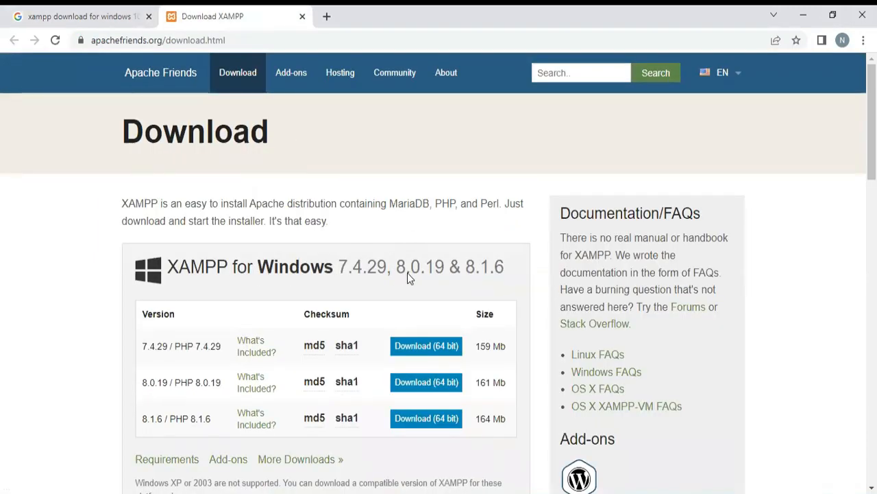
# - Examine the XAMPP versions offered for Windows, Linux and OS X on the download page
pyautogui.scroll(-2, 255, 279)
pyautogui.scroll(-2, 254, 279)
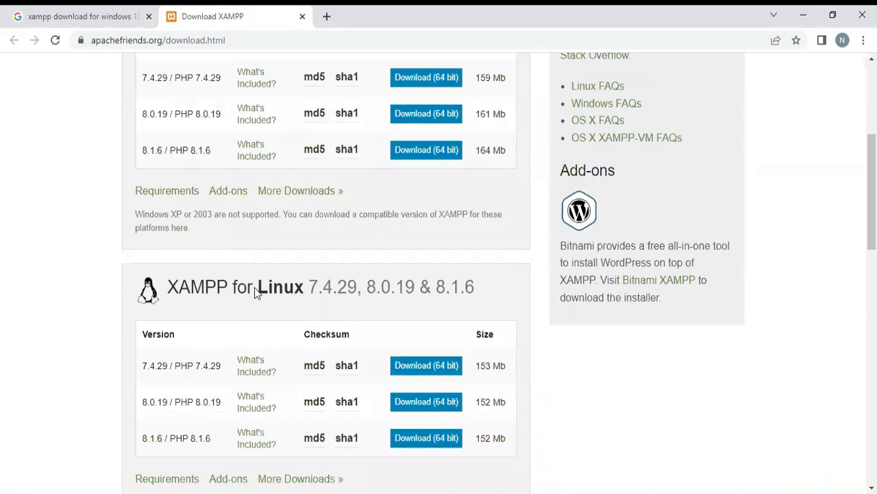
pyautogui.scroll(-1, 386, 288)
pyautogui.scroll(-3, 351, 294)
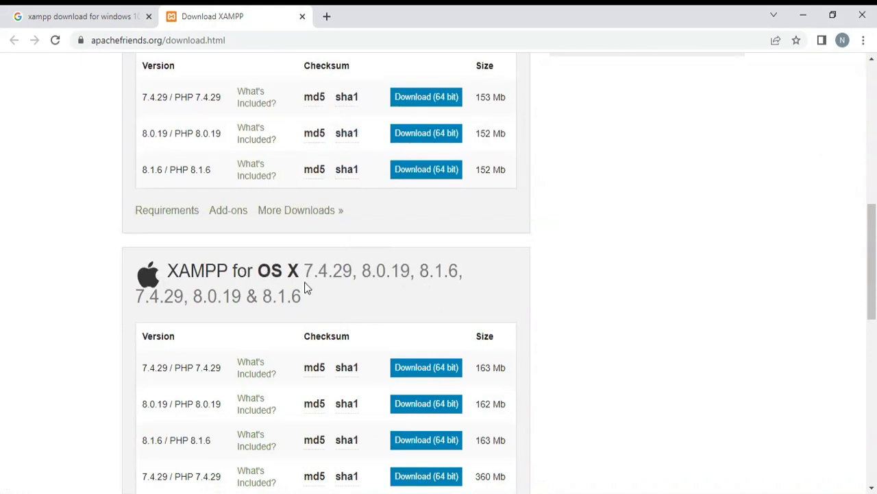
pyautogui.scroll(-1, 325, 294)
pyautogui.scroll(-2, 326, 294)
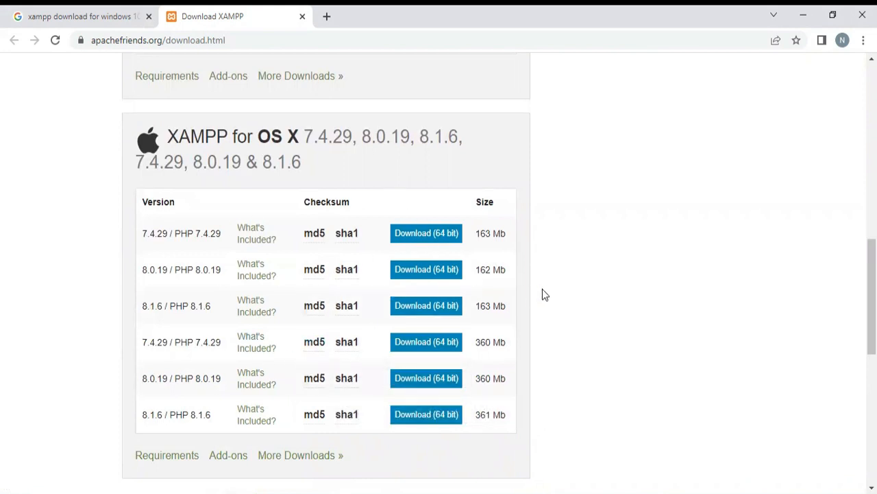
pyautogui.scroll(3, 542, 291)
pyautogui.scroll(6, 543, 294)
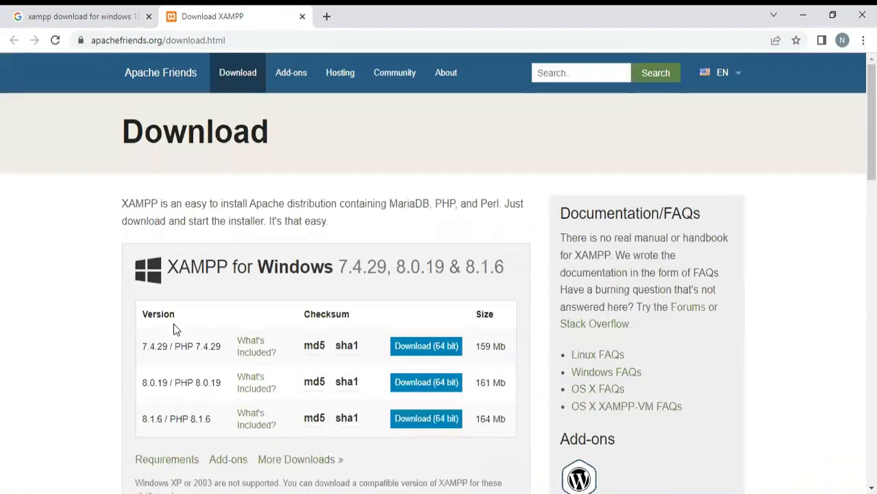
# - Download the 64-bit XAMPP 8.1.6 / PHP 8.1.6 installer for Windows
pyautogui.scroll(-2, 100, 320)
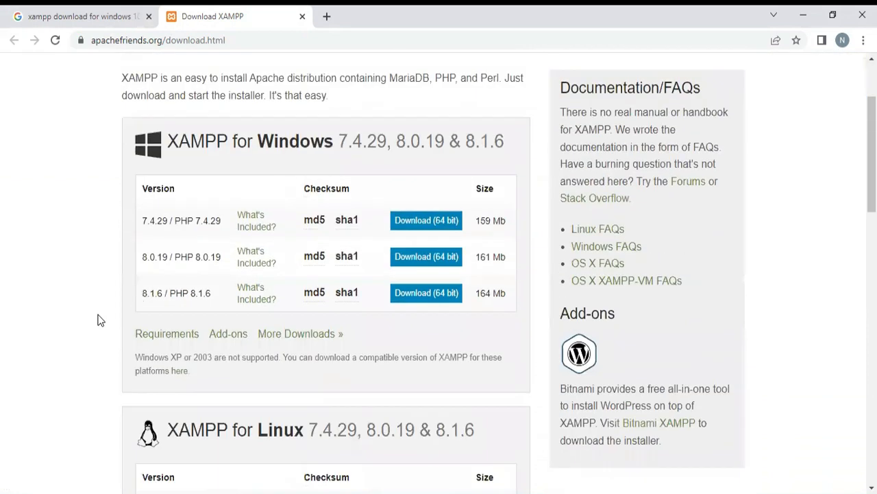
pyautogui.scroll(-1, 99, 320)
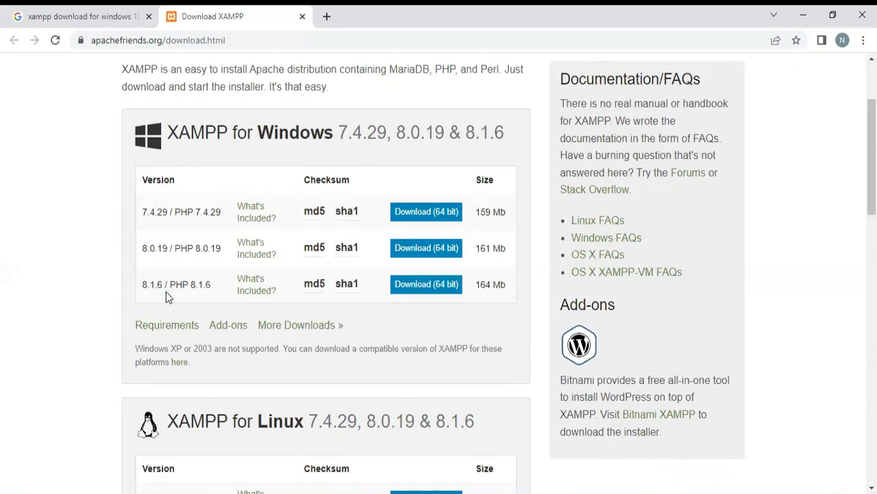
pyautogui.click(428, 288)
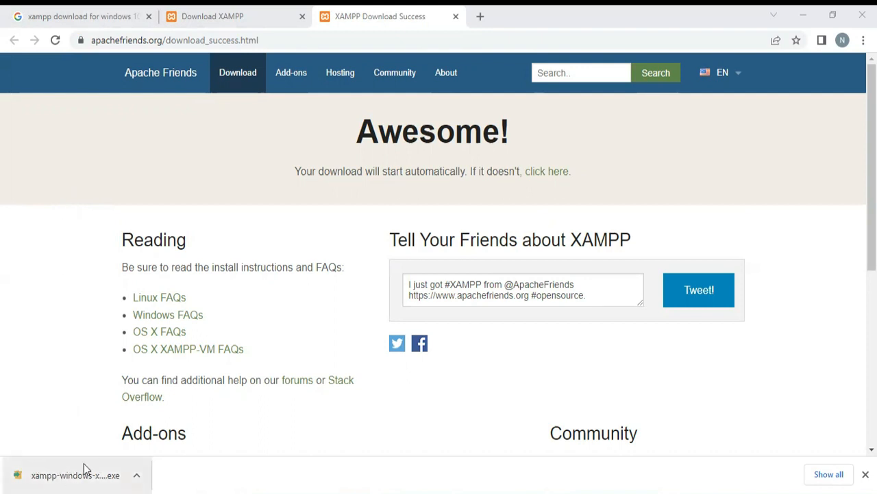
# - Show the downloaded XAMPP installer in its folder and run it, accepting the User Account Control warning
pyautogui.click(135, 476)
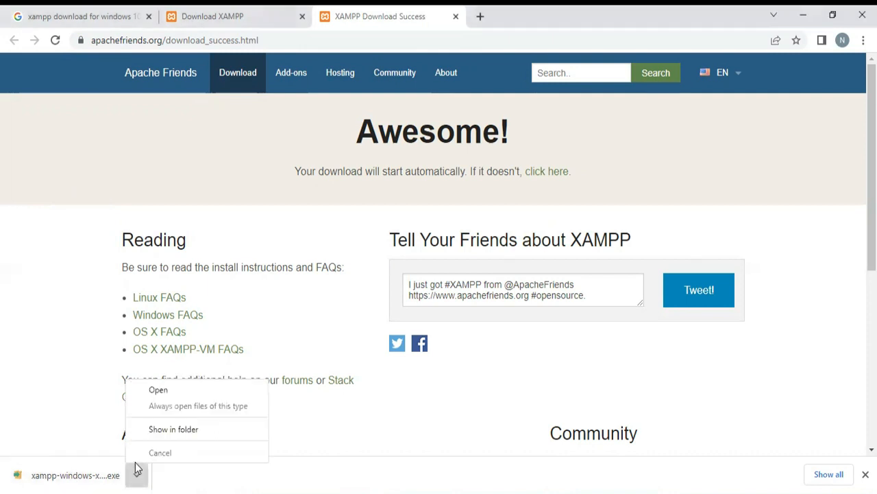
pyautogui.click(171, 430)
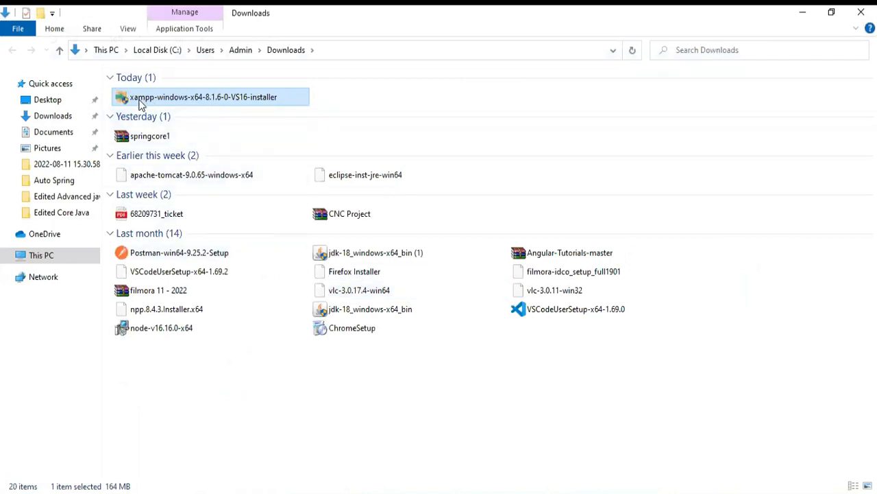
pyautogui.doubleClick(223, 95)
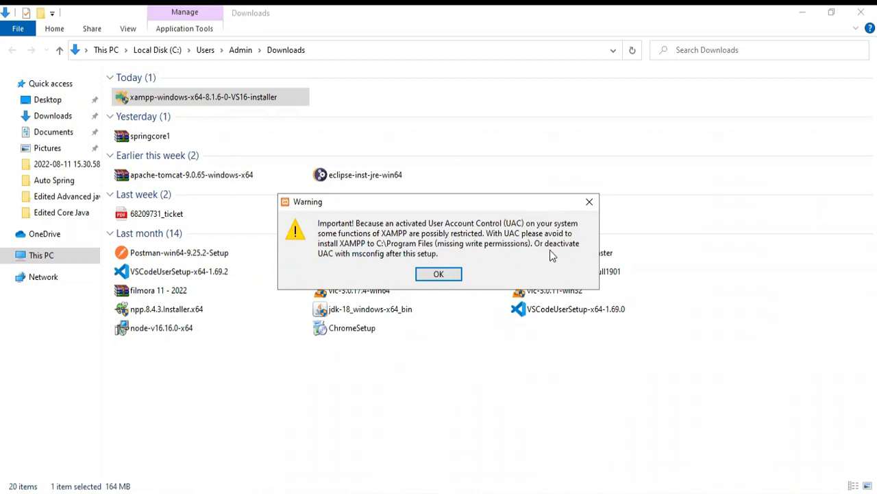
pyautogui.click(438, 275)
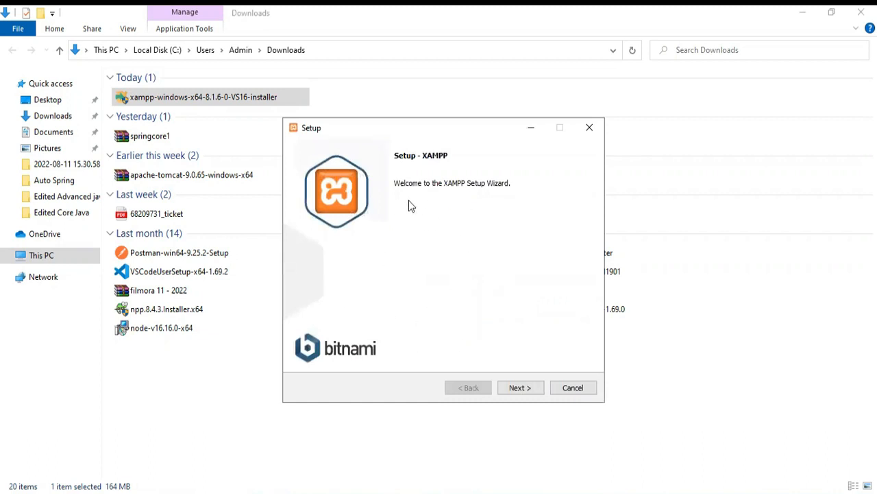
# - Set up XAMPP with all components selected, C:\xampp as the installation folder and English as the language
pyautogui.click(519, 389)
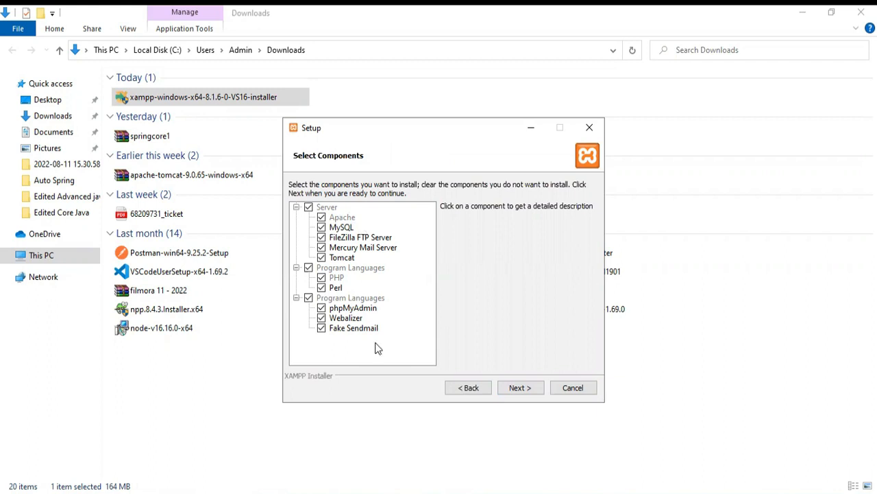
pyautogui.click(520, 387)
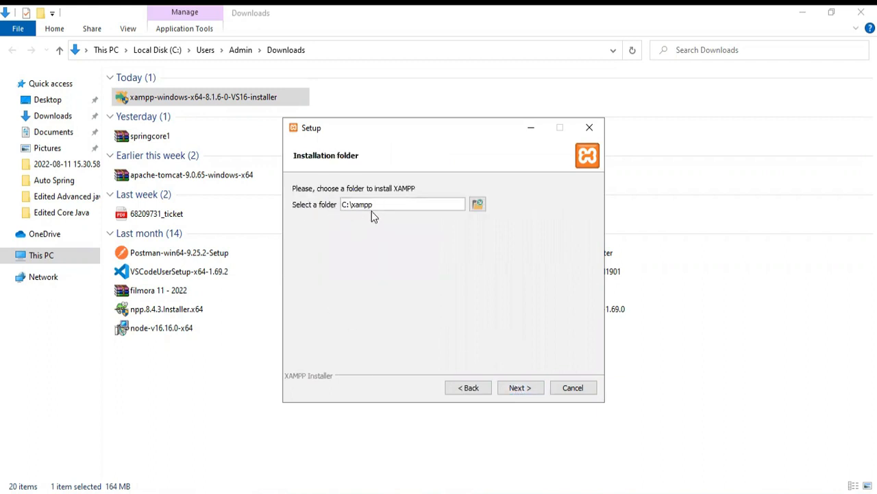
pyautogui.click(519, 388)
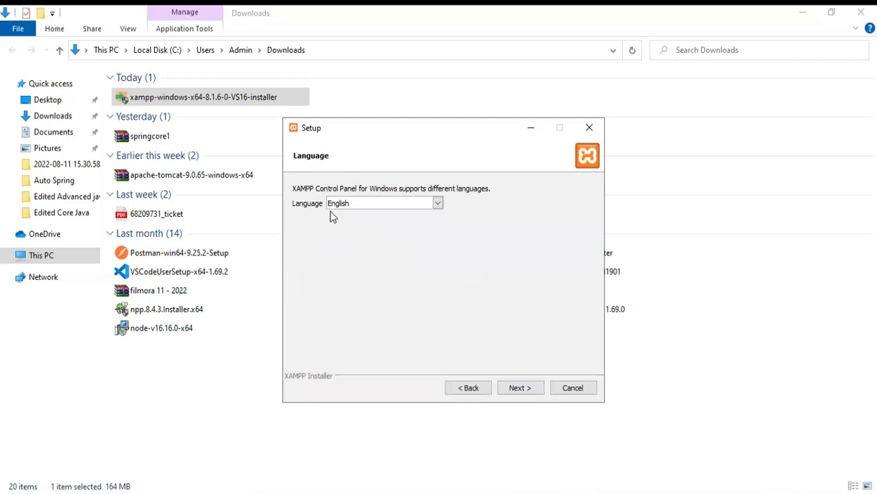
pyautogui.click(529, 387)
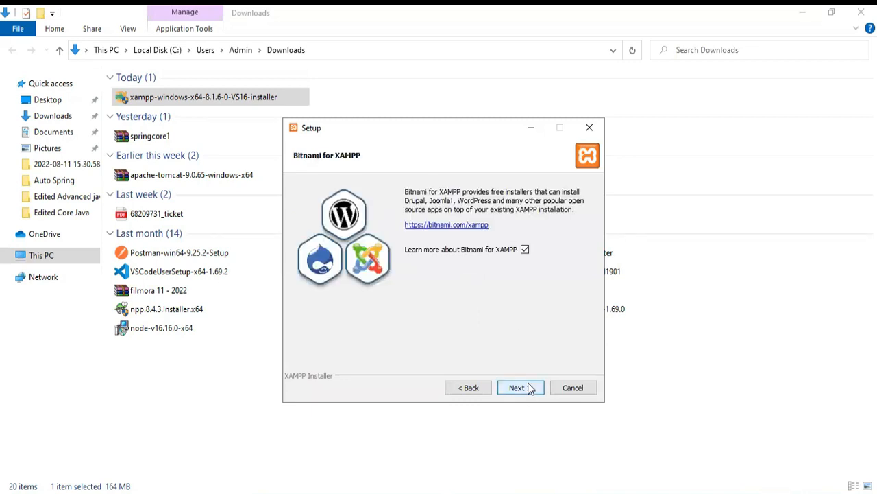
# - Continue past the Bitnami page, install XAMPP and finish the setup with the Control Panel set to start
pyautogui.click(510, 387)
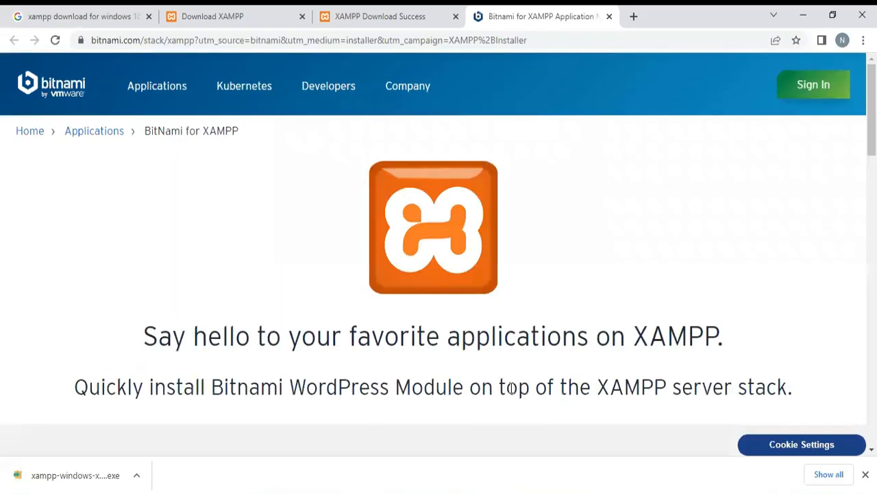
pyautogui.click(467, 491)
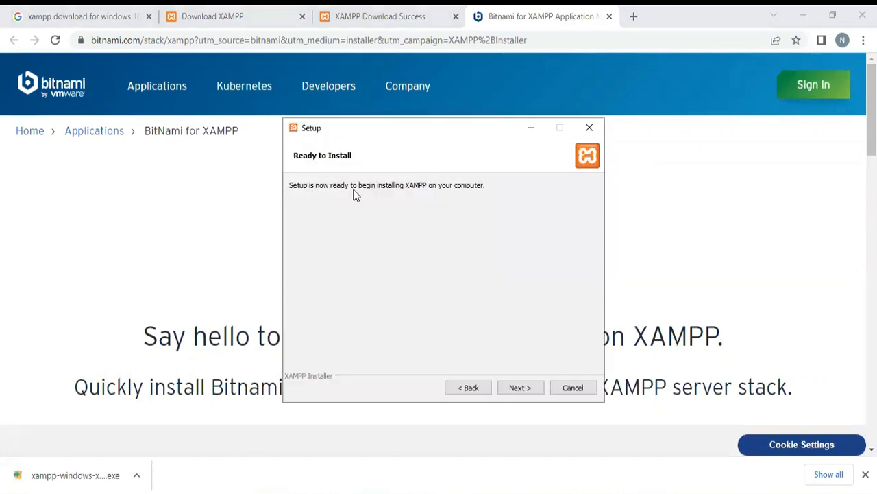
pyautogui.click(518, 388)
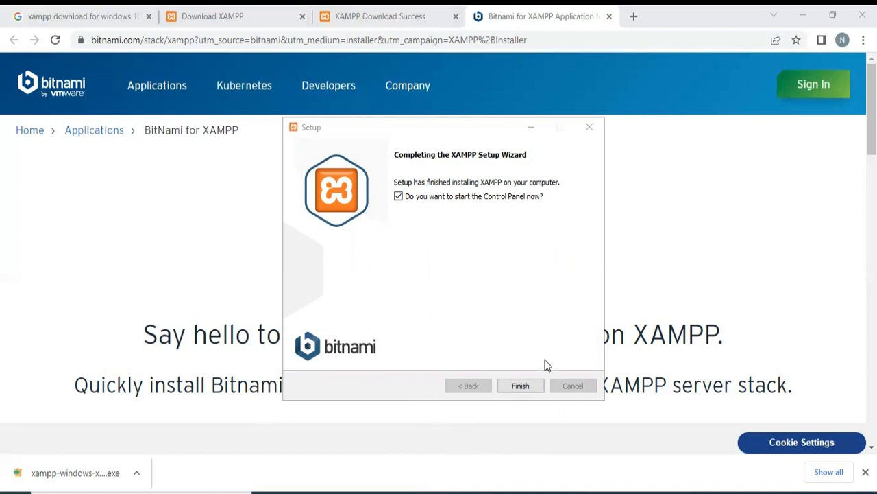
pyautogui.click(515, 385)
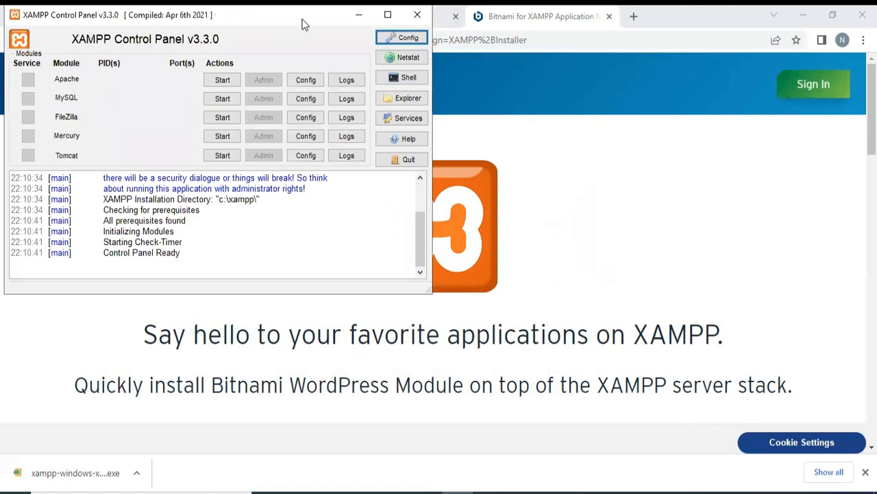
# - Start the Apache and MySQL modules in the XAMPP Control Panel, allowing firewall access, and close the panel window
pyautogui.moveTo(305, 24); pyautogui.dragTo(494, 109)
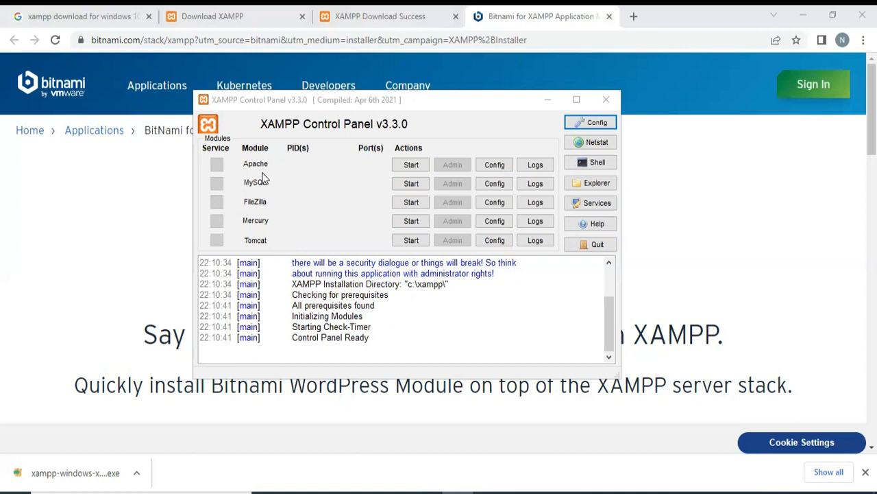
pyautogui.click(412, 165)
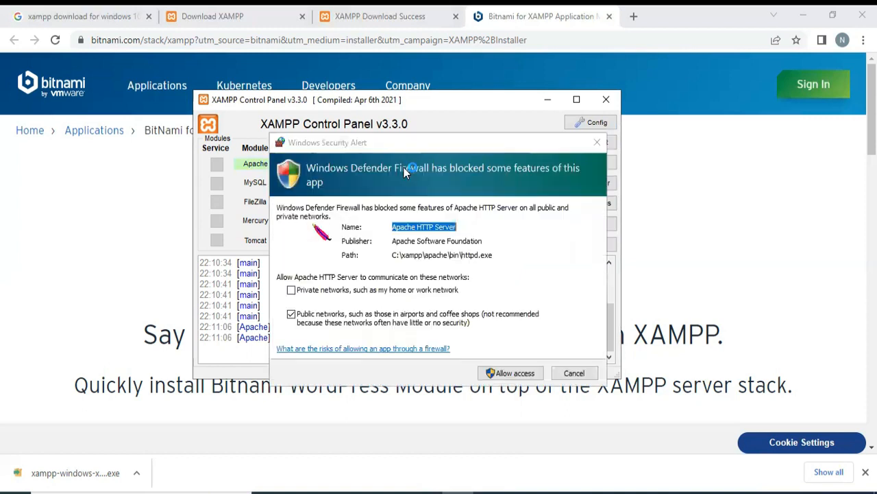
pyautogui.click(508, 375)
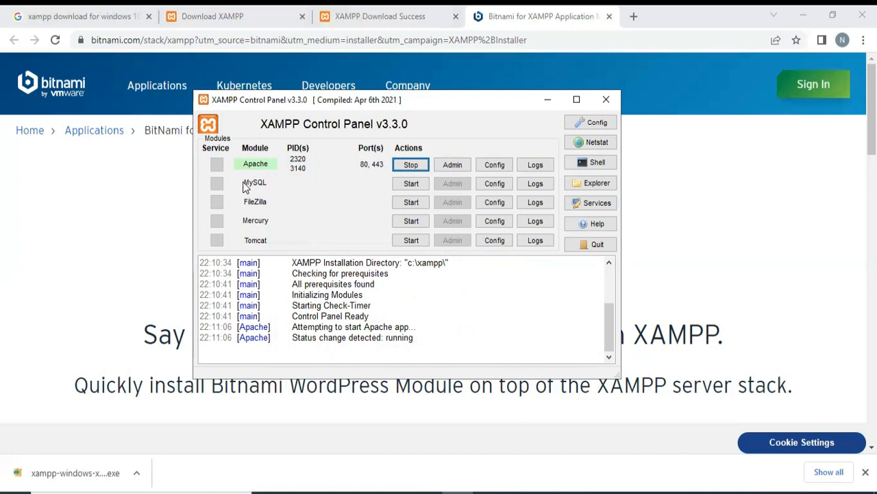
pyautogui.click(410, 183)
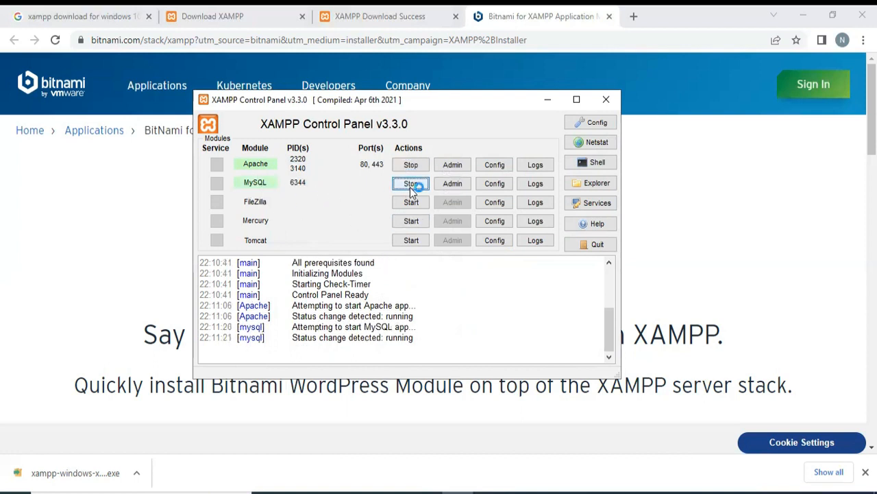
pyautogui.click(508, 373)
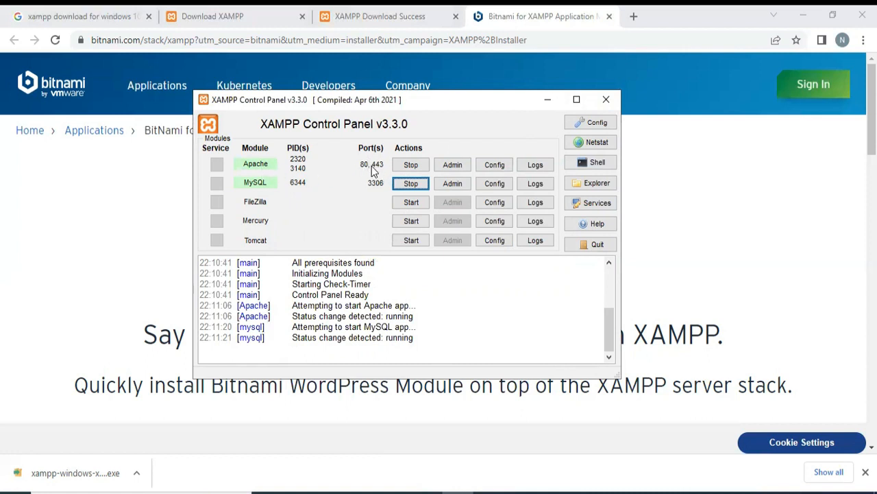
pyautogui.click(606, 100)
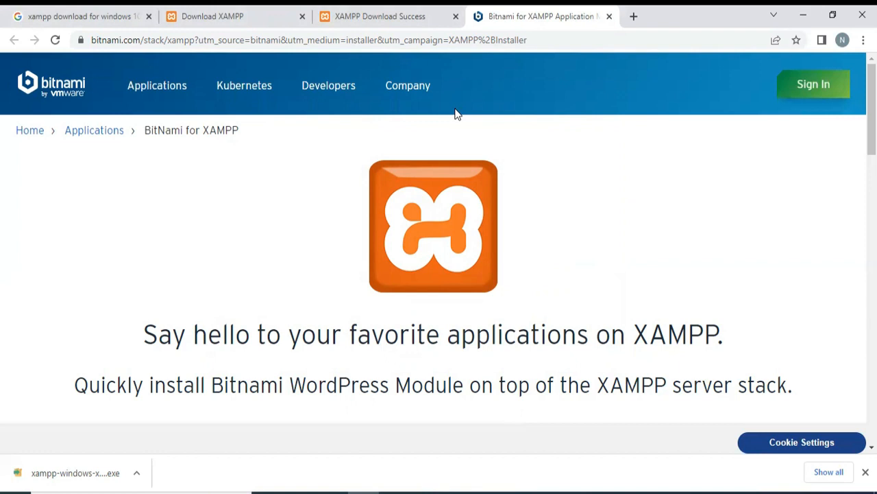
# - Open localhost in a new browser tab and look through the XAMPP dashboard page
pyautogui.click(634, 15)
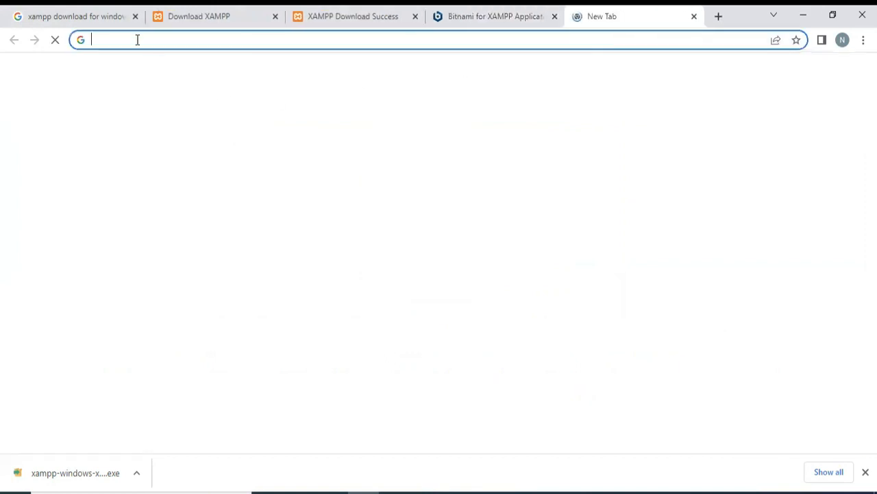
pyautogui.write('localhst')
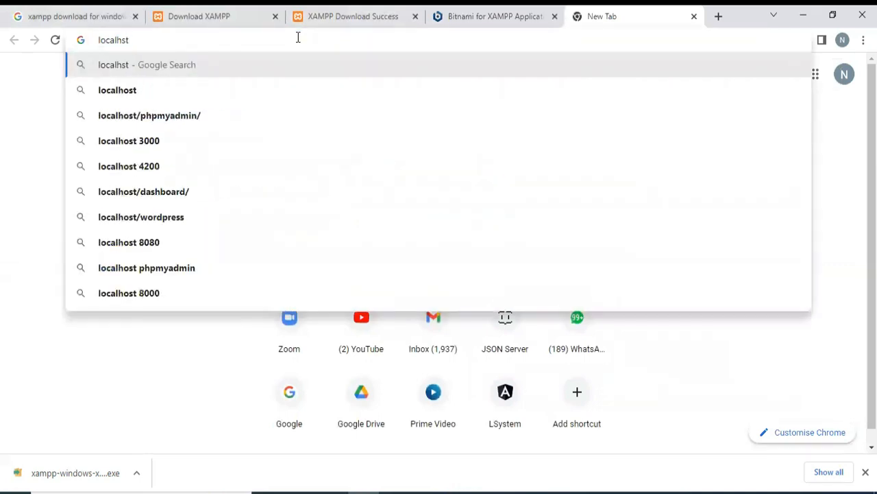
pyautogui.press('BackSpace')
pyautogui.press('BackSpace')
pyautogui.write('ost')
pyautogui.press('BackSpace')
pyautogui.press('Return')
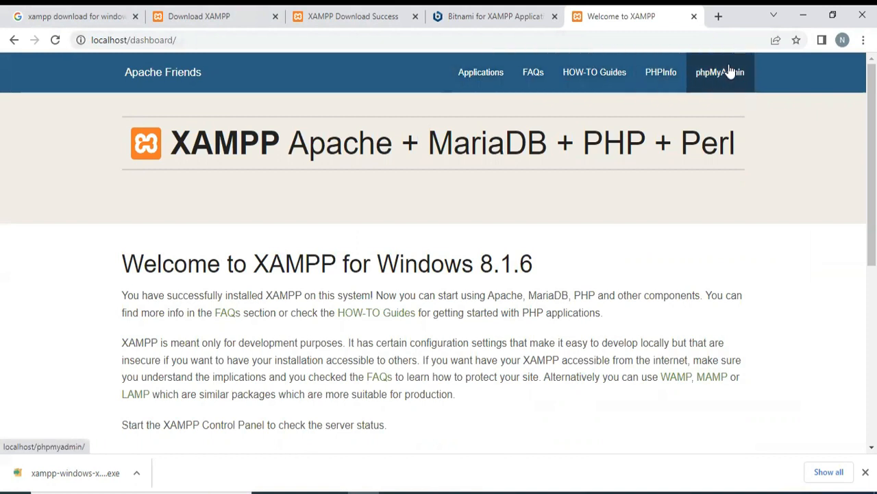
pyautogui.scroll(-4, 638, 333)
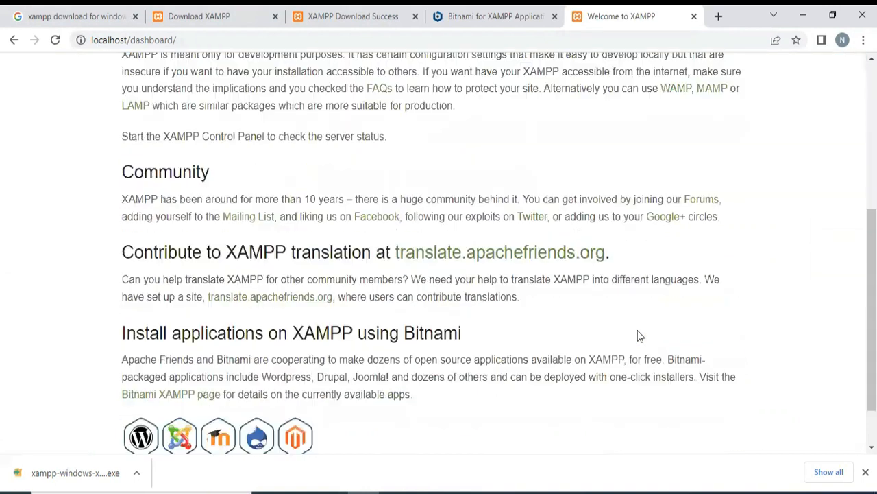
pyautogui.scroll(3, 638, 335)
pyautogui.scroll(2, 637, 335)
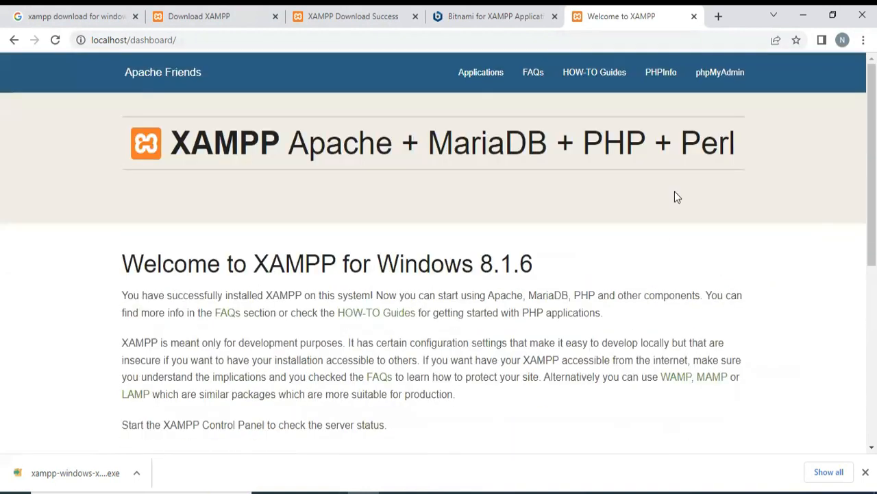
# - Open phpMyAdmin from the XAMPP dashboard and go to its Databases page
pyautogui.click(726, 72)
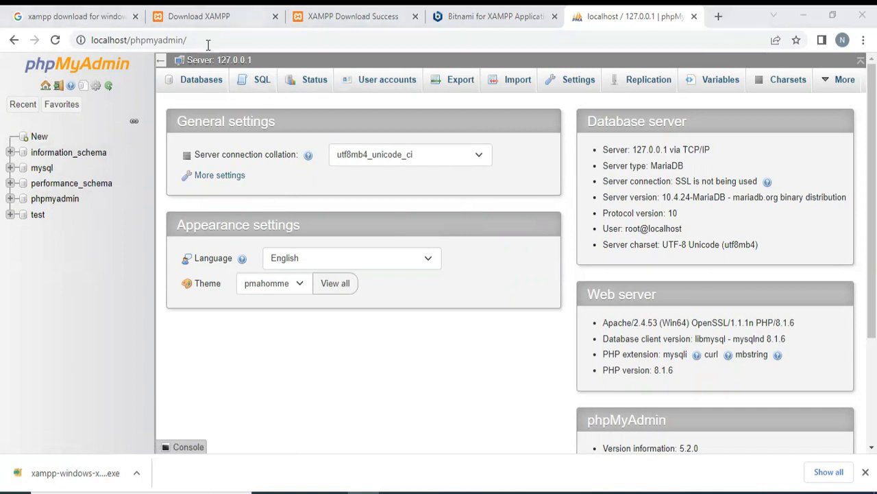
pyautogui.click(68, 108)
pyautogui.click(203, 88)
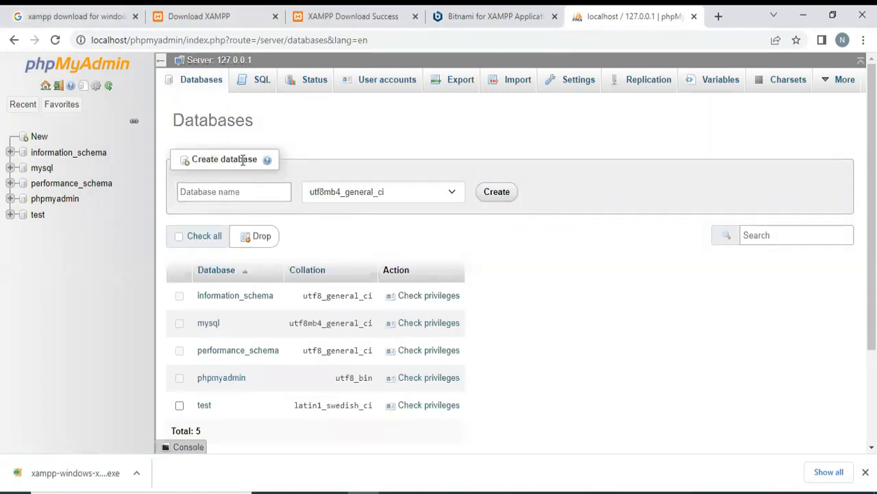
# - Create a new database named Mydb with the utf8mb4_general_ci collation
pyautogui.hotkey('ctrl', '+')
pyautogui.hotkey('ctrl', '+')
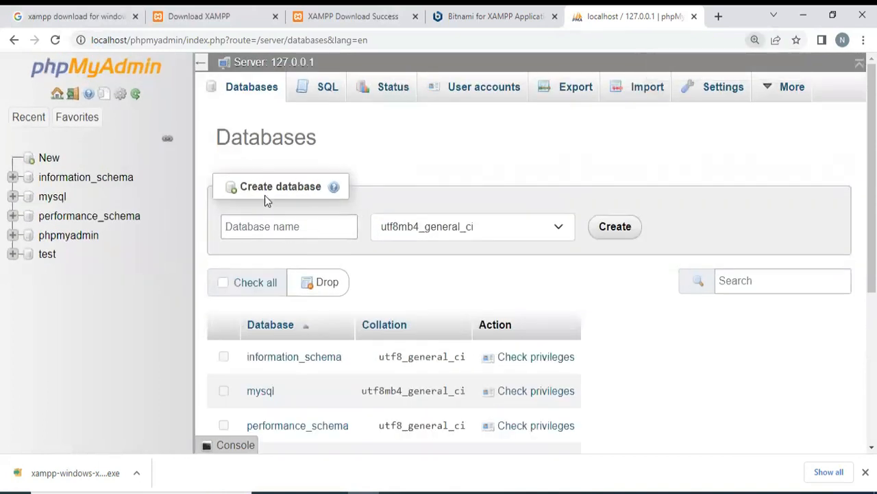
pyautogui.click(235, 227)
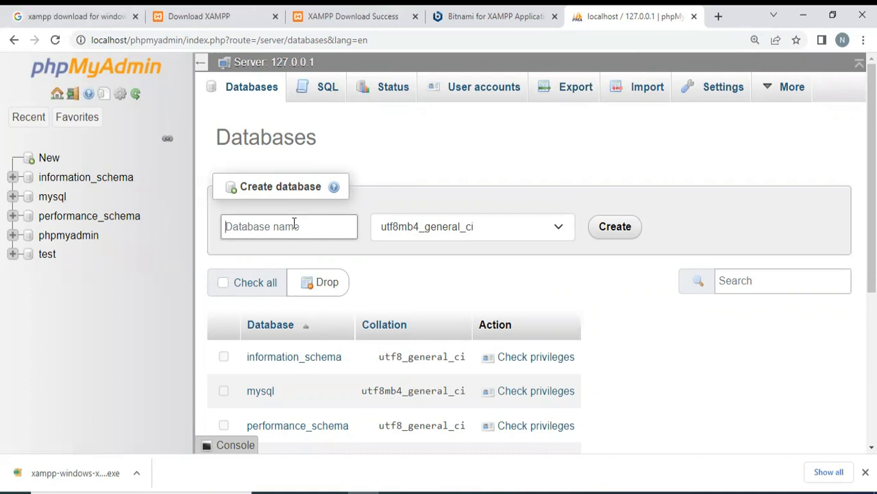
pyautogui.write('Mydb')
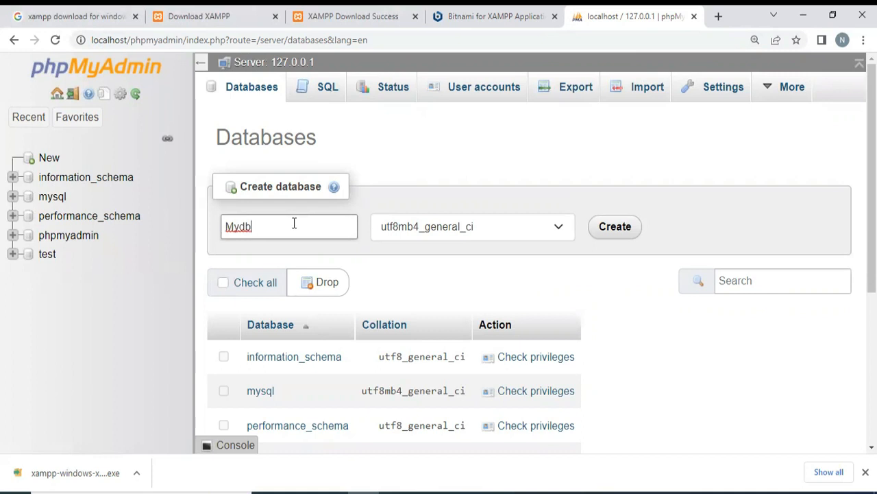
pyautogui.moveTo(224, 226); pyautogui.dragTo(251, 227)
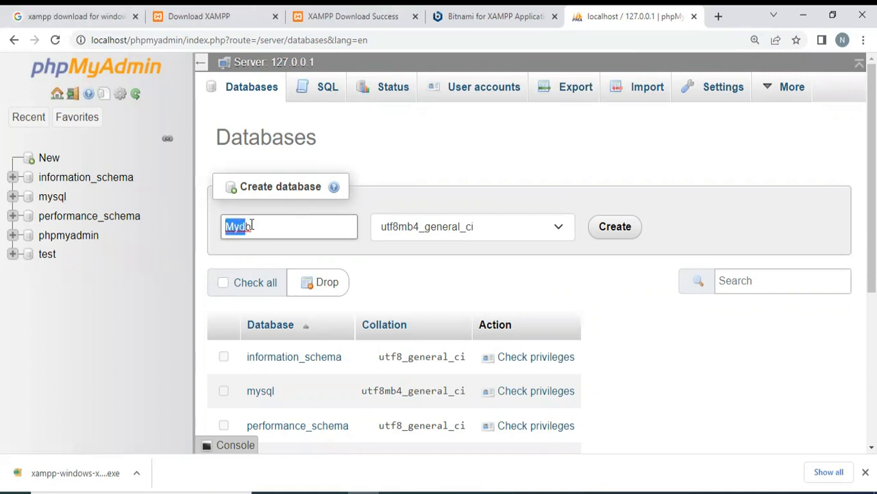
pyautogui.click(604, 227)
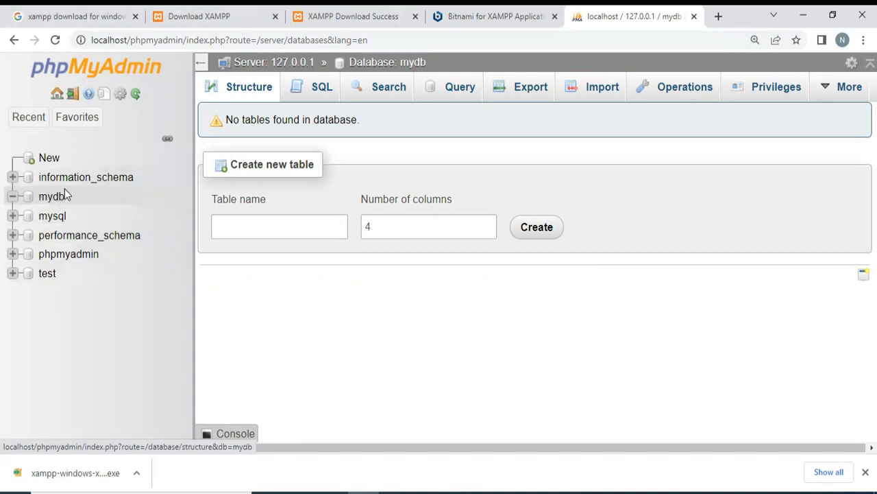
# - Look into the mydb and mysql databases in the database tree and collapse mysql again
pyautogui.click(12, 198)
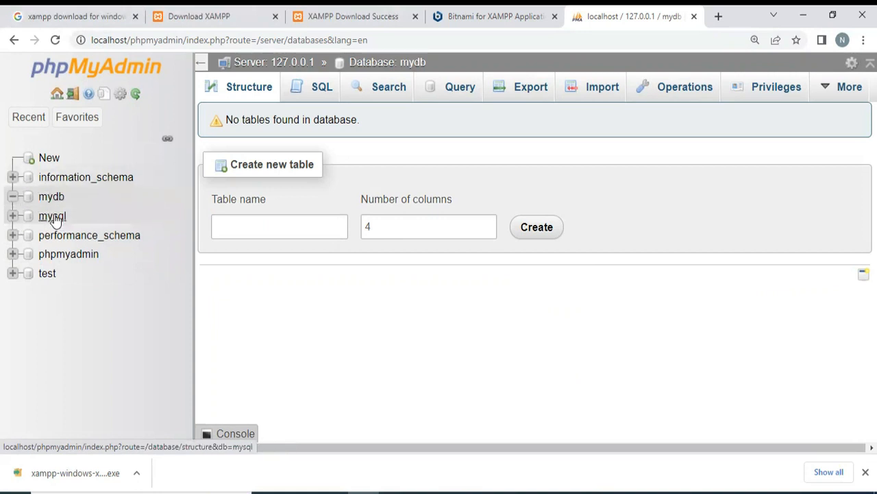
pyautogui.click(12, 216)
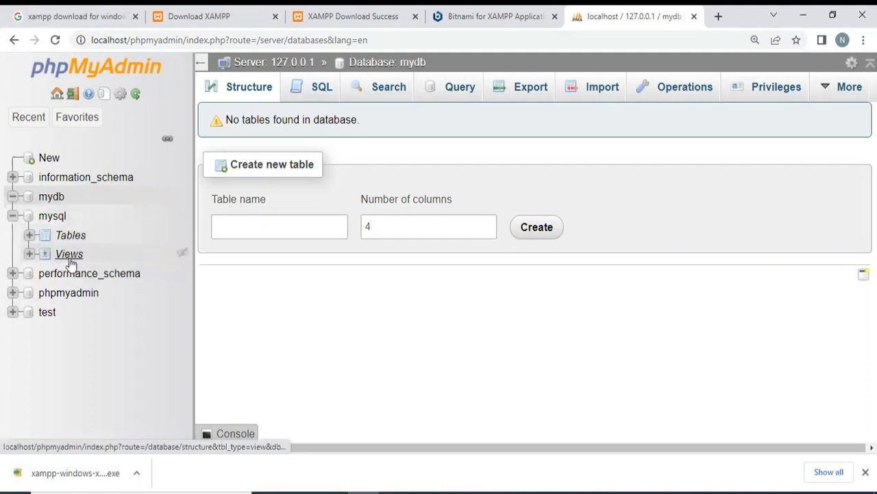
pyautogui.click(11, 216)
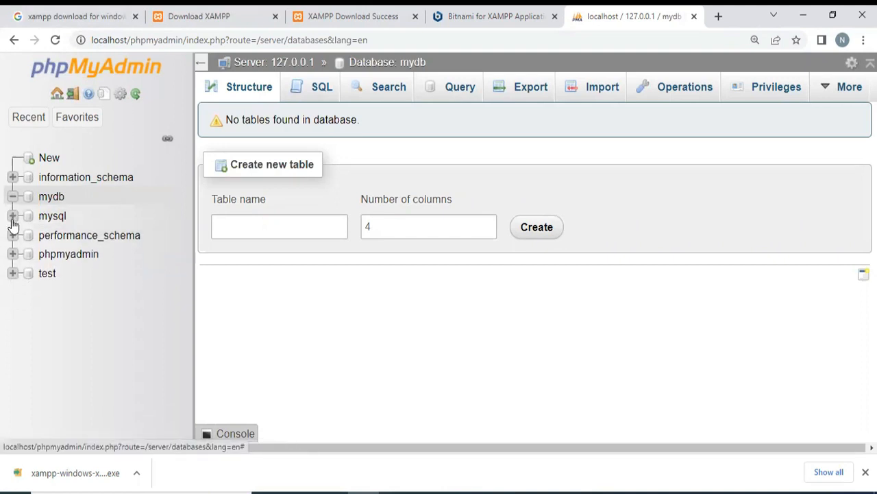
# - Start a new table named Student with 3 columns in the mydb database
pyautogui.click(52, 197)
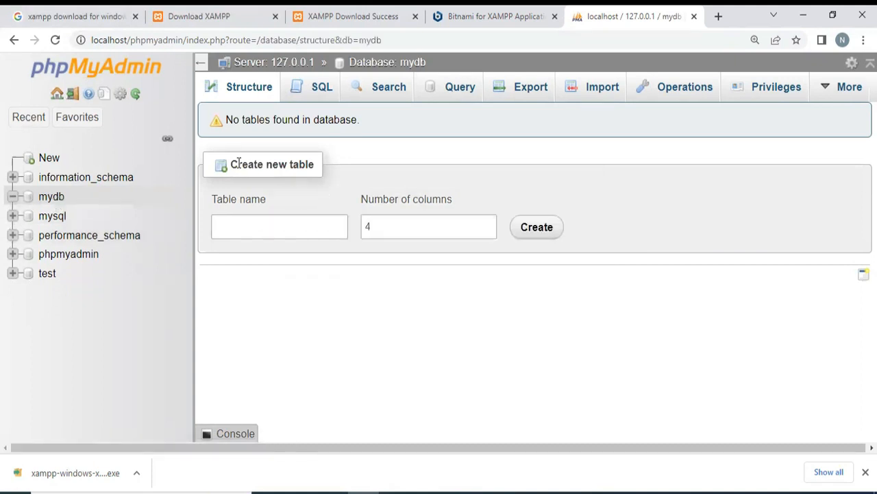
pyautogui.moveTo(231, 165); pyautogui.dragTo(309, 163)
pyautogui.click(276, 227)
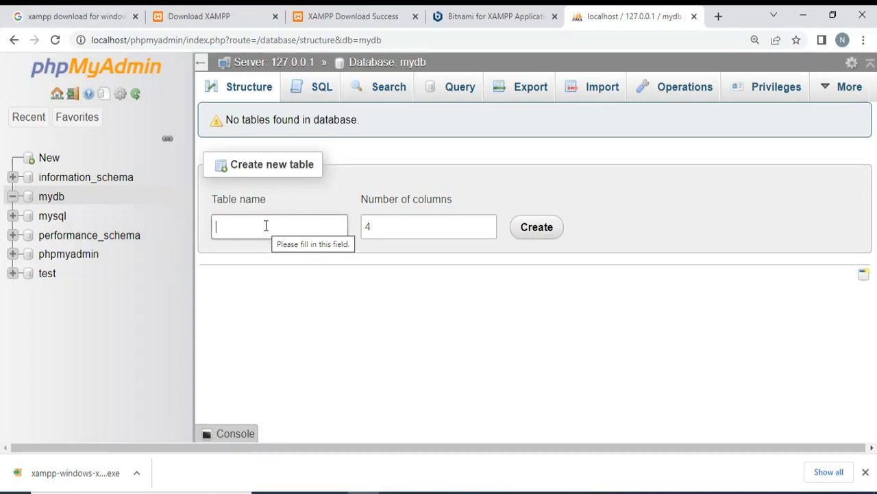
pyautogui.write('Student')
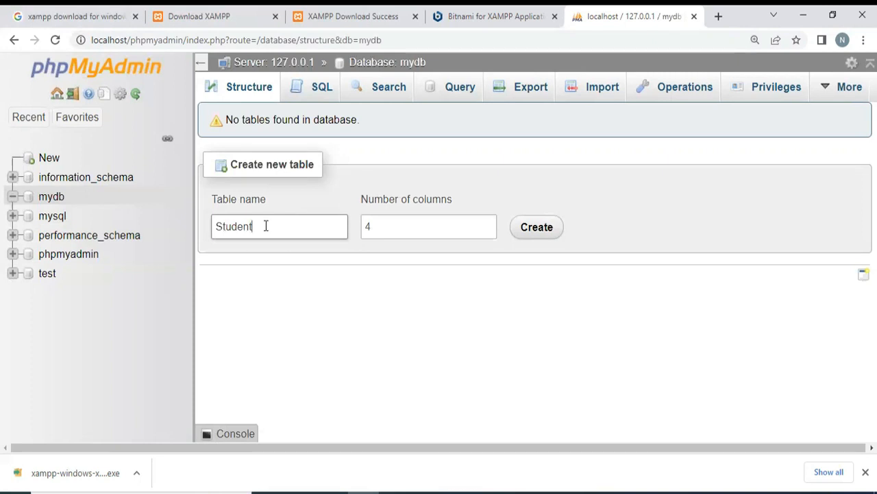
pyautogui.doubleClick(368, 237)
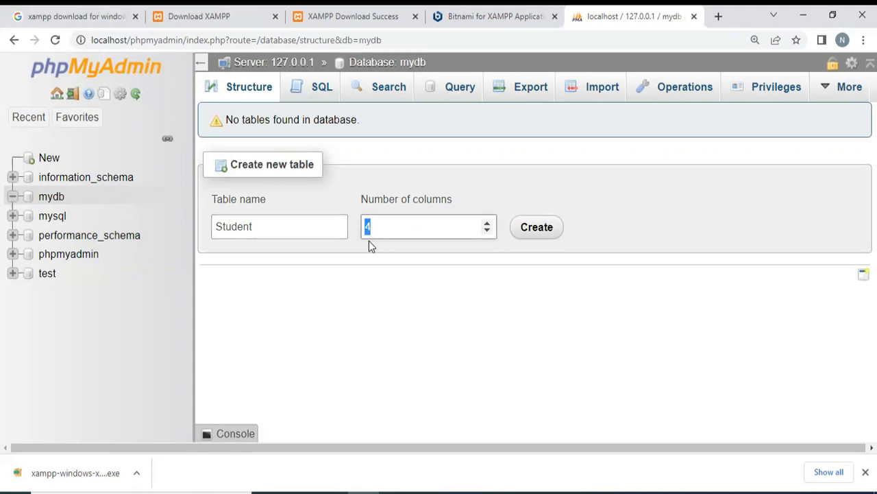
pyautogui.write('3')
pyautogui.click(487, 224)
pyautogui.click(487, 231)
pyautogui.moveTo(381, 229); pyautogui.dragTo(362, 231)
pyautogui.click(544, 231)
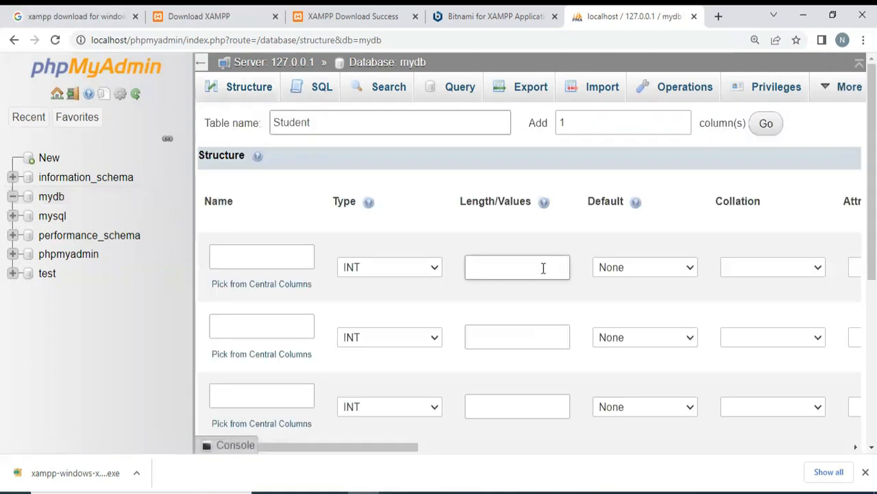
# - Name the three columns of the Student table Roll, Name and City
pyautogui.scroll(-1, 255, 261)
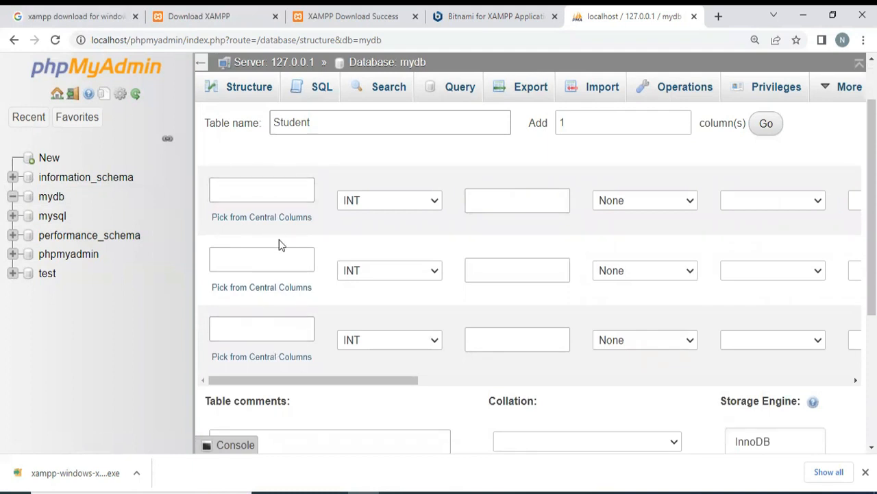
pyautogui.hotkey('ctrl', '-')
pyautogui.hotkey('ctrl', '-')
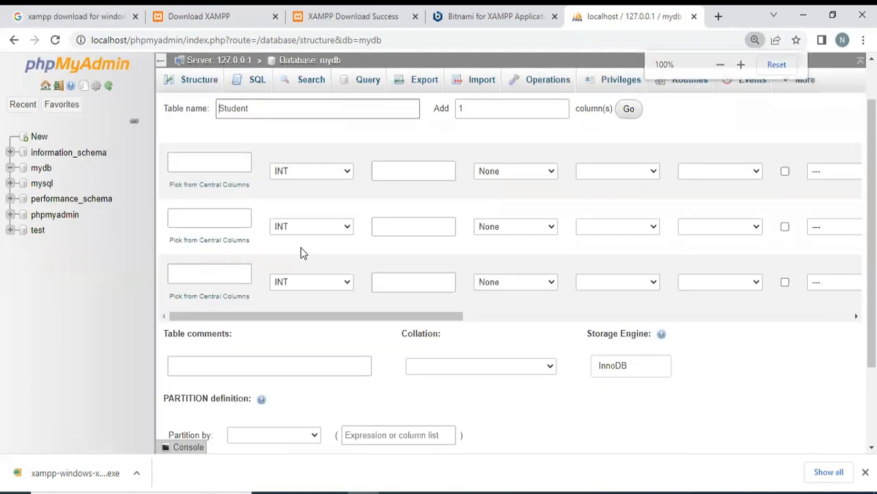
pyautogui.click(202, 161)
pyautogui.click(191, 219)
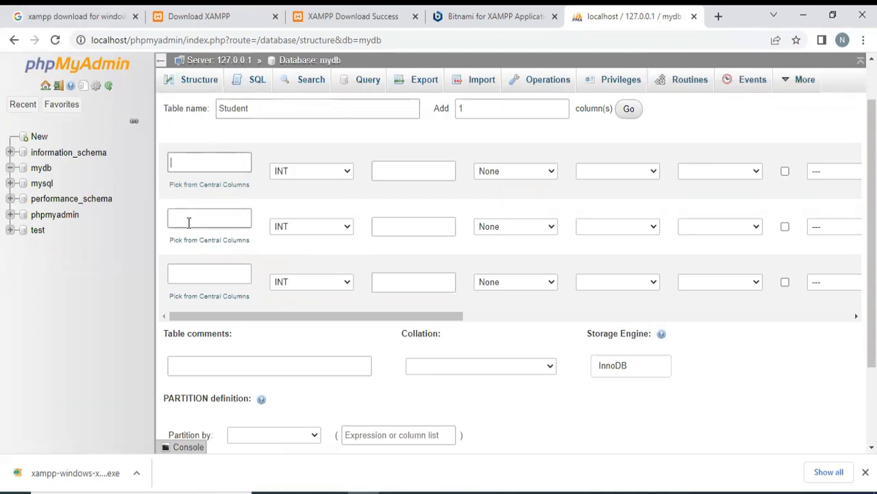
pyautogui.click(204, 163)
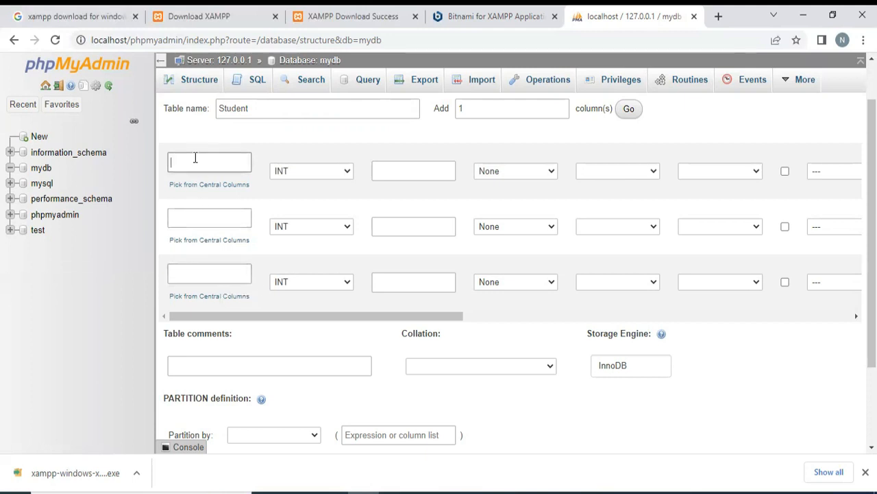
pyautogui.write('Roll')
pyautogui.click(196, 214)
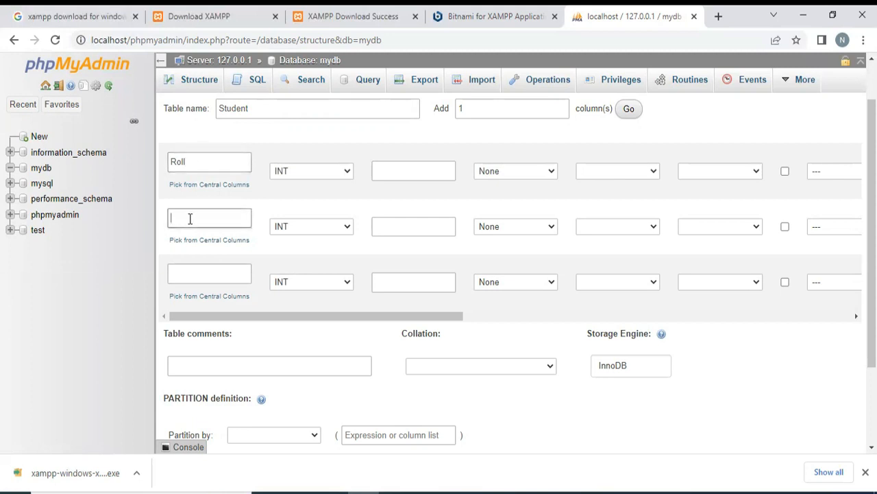
pyautogui.click(192, 271)
pyautogui.write('ity')
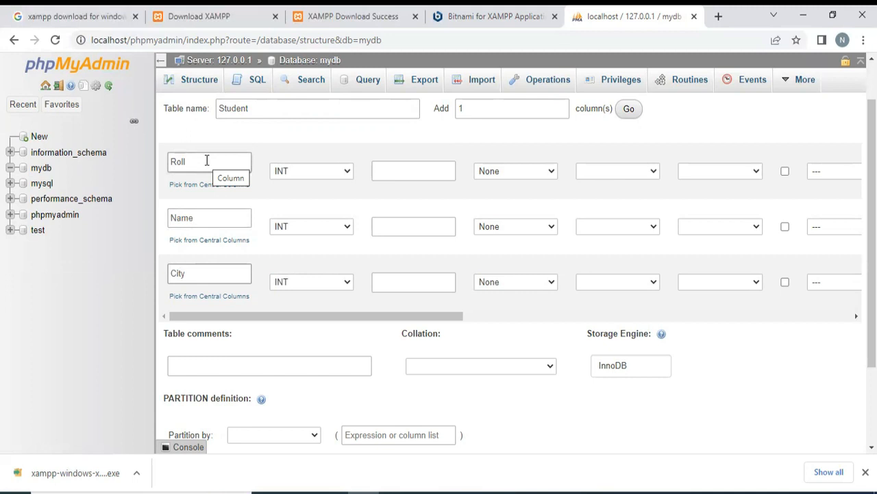
# - Set the column types to INT for Roll and VARCHAR for Name and City
pyautogui.click(348, 173)
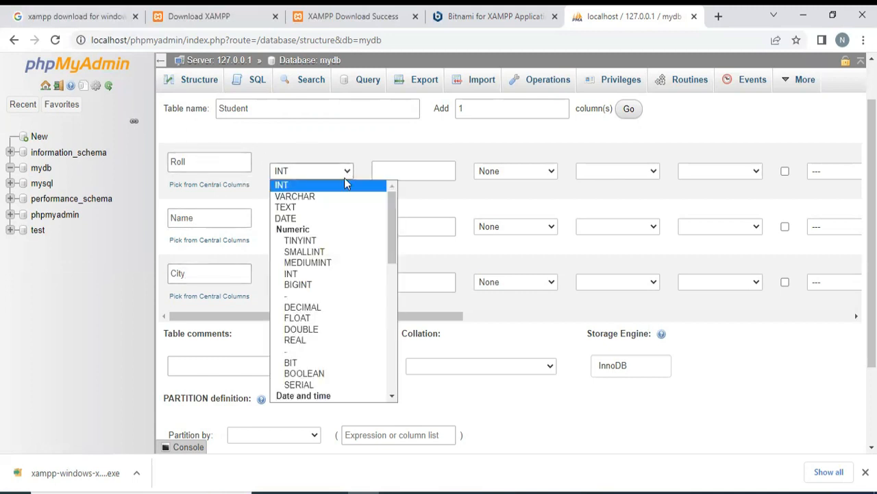
pyautogui.click(295, 185)
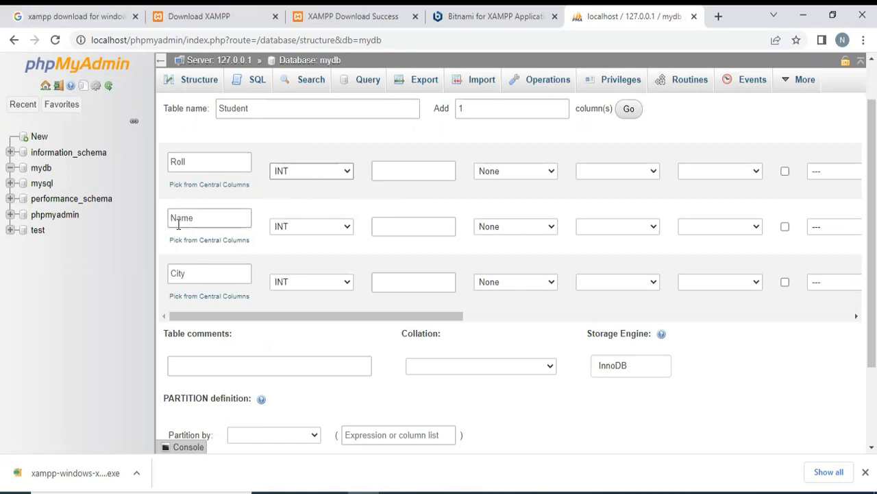
pyautogui.click(348, 228)
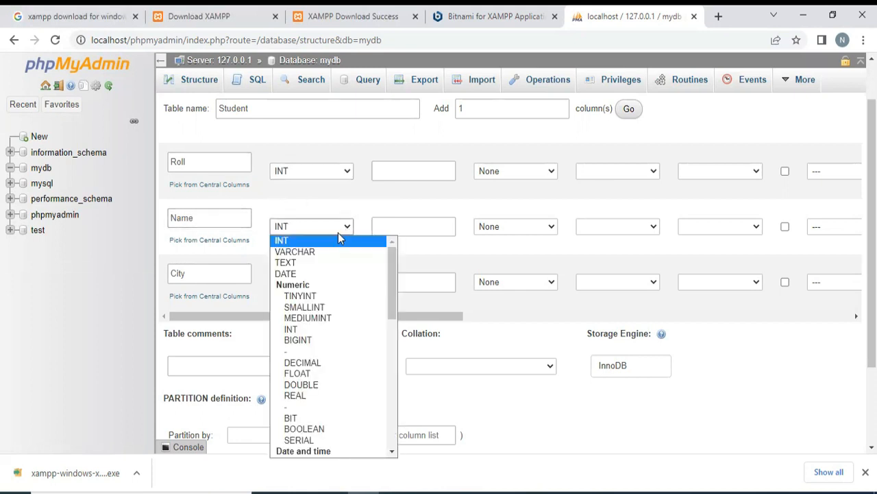
pyautogui.click(295, 251)
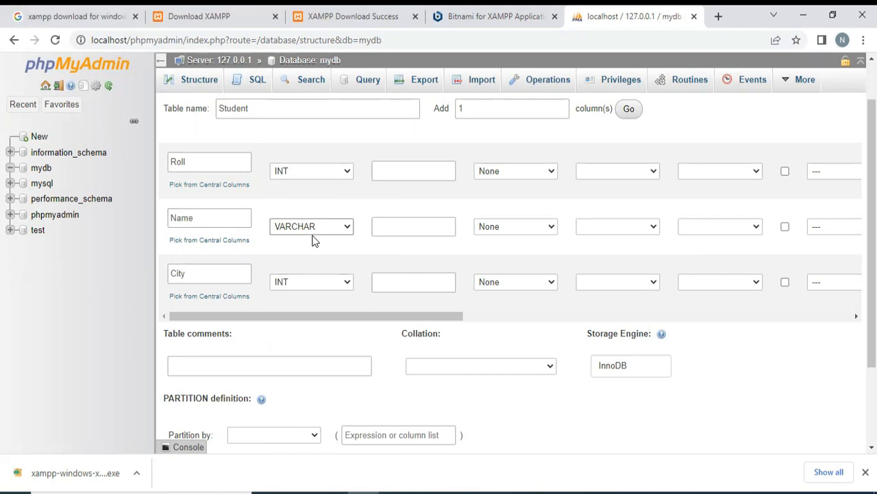
pyautogui.click(190, 272)
pyautogui.click(347, 281)
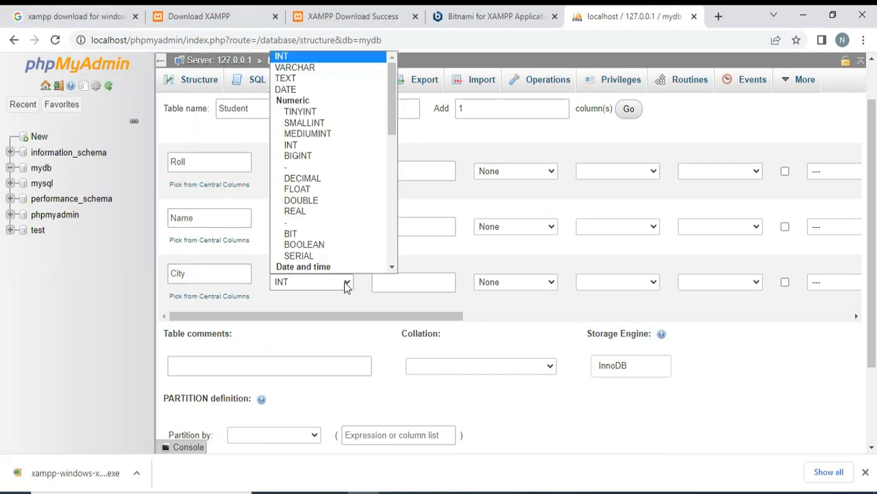
pyautogui.click(341, 69)
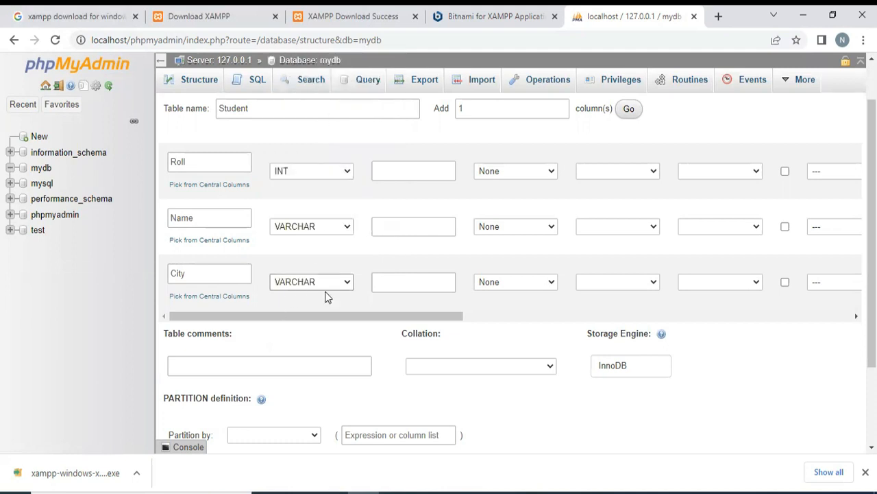
# - Set the lengths to 11 for Roll and 44 for Name and City, keeping None as Roll's default
pyautogui.click(404, 163)
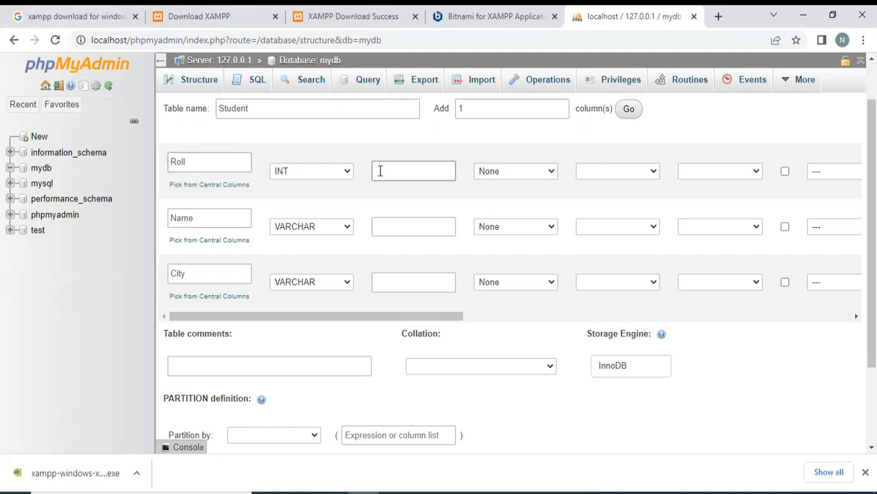
pyautogui.write('11')
pyautogui.click(396, 226)
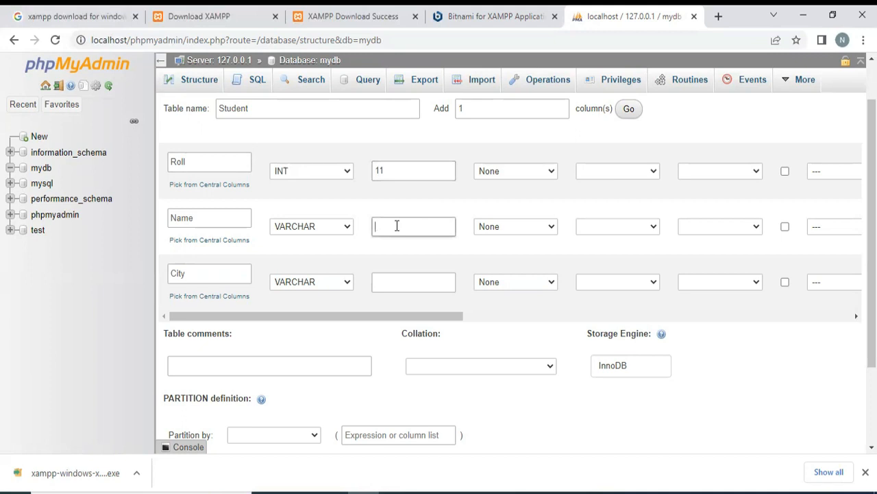
pyautogui.write('44')
pyautogui.click(403, 280)
pyautogui.write('44')
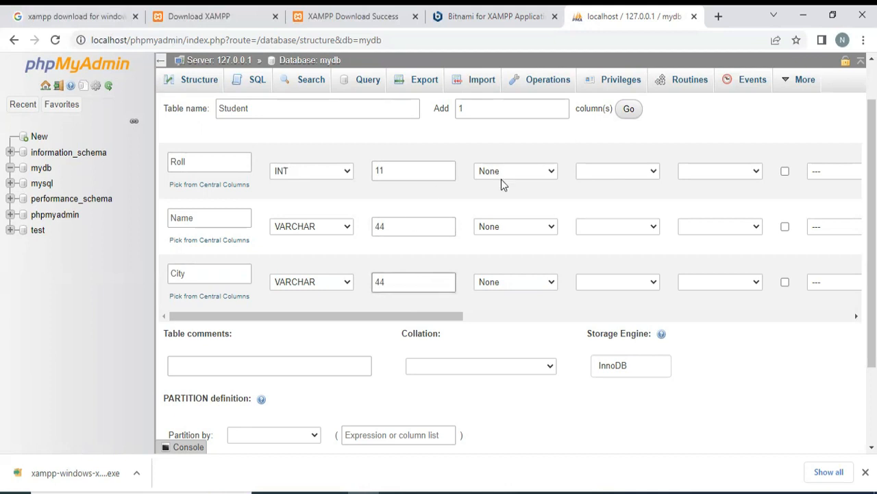
pyautogui.click(518, 171)
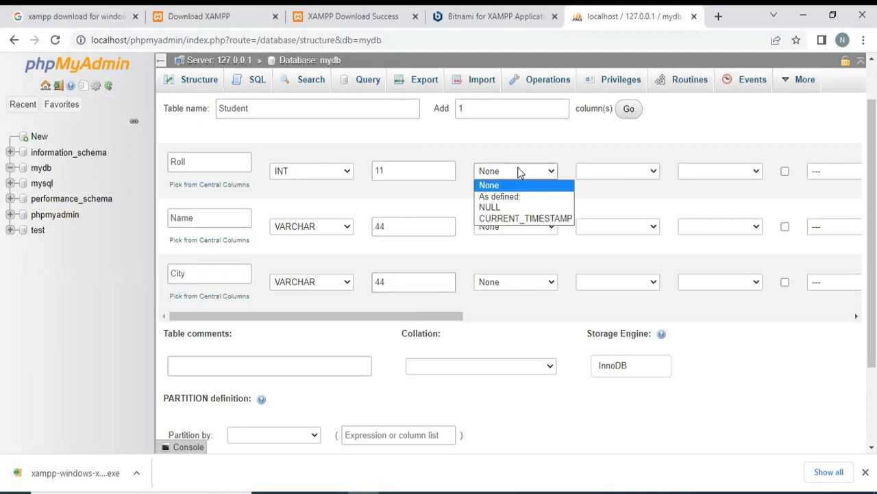
pyautogui.click(519, 171)
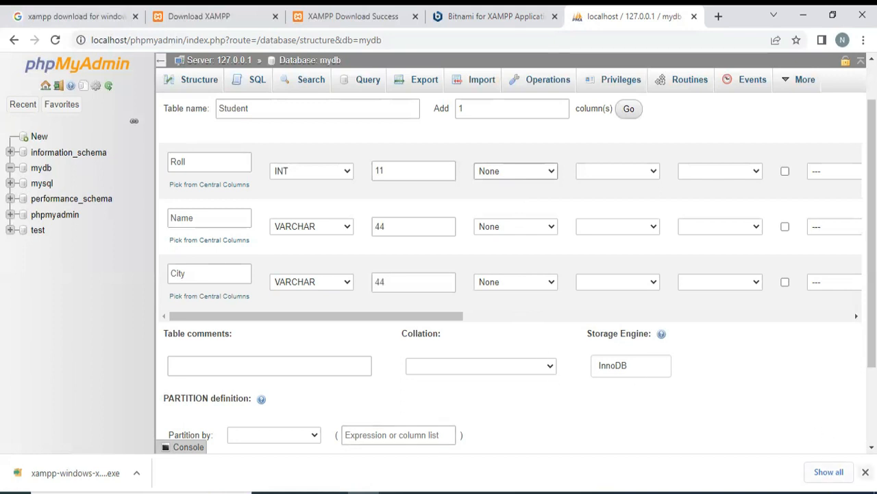
# - Close the browser's downloads bar and review the complete structure form of the Student table
pyautogui.click(865, 472)
pyautogui.scroll(-1, 786, 419)
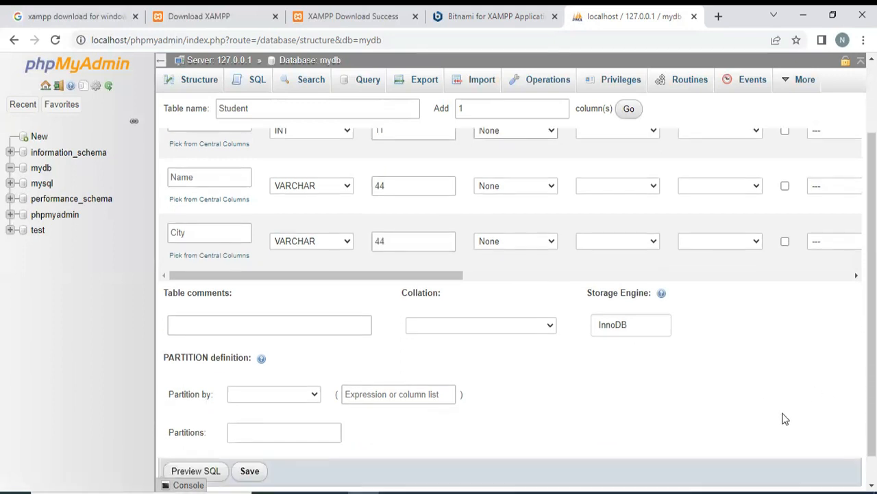
pyautogui.scroll(-1, 785, 419)
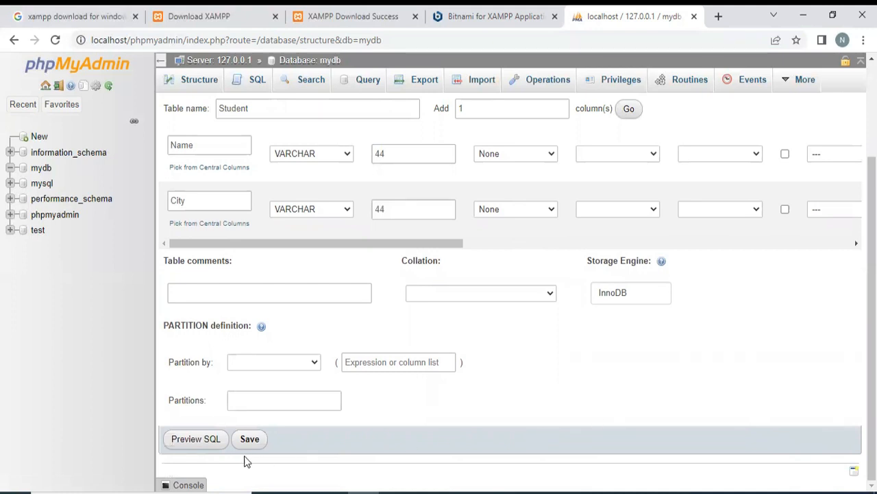
pyautogui.hotkey('ctrl', '-')
pyautogui.hotkey('ctrl', '-')
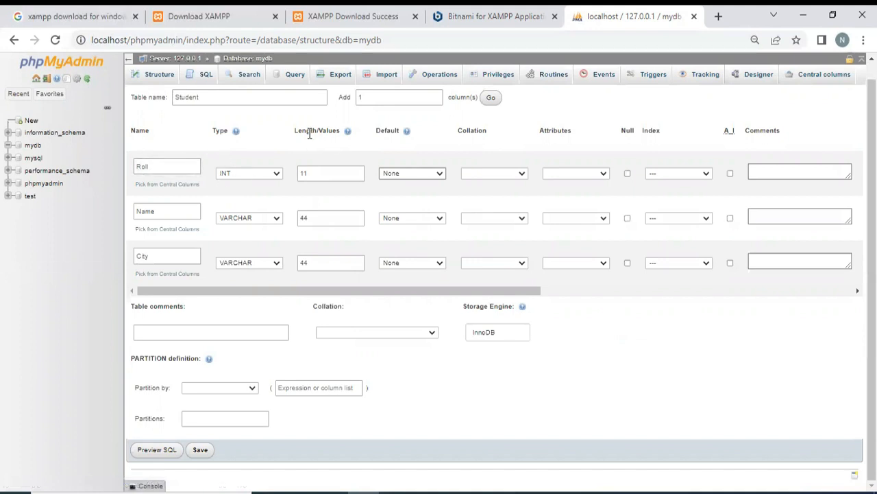
# - Review the length values of the Roll, Name and City columns
pyautogui.doubleClick(314, 173)
pyautogui.doubleClick(307, 218)
pyautogui.doubleClick(310, 263)
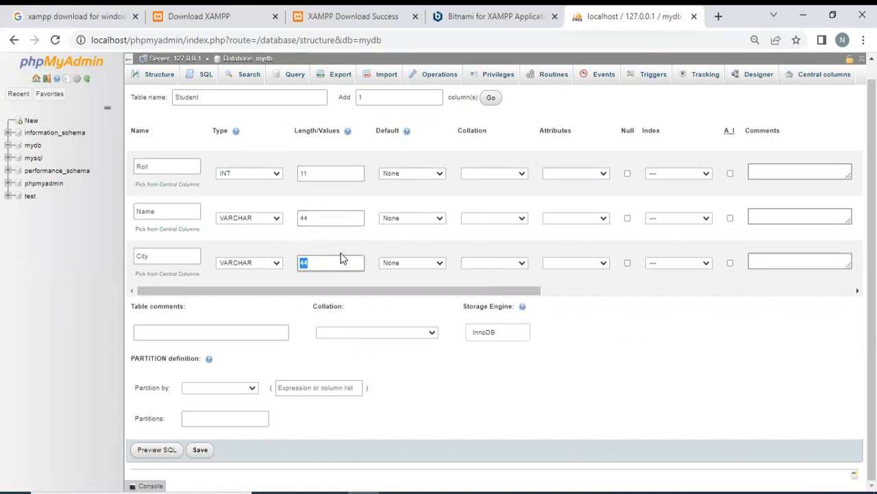
pyautogui.doubleClick(314, 220)
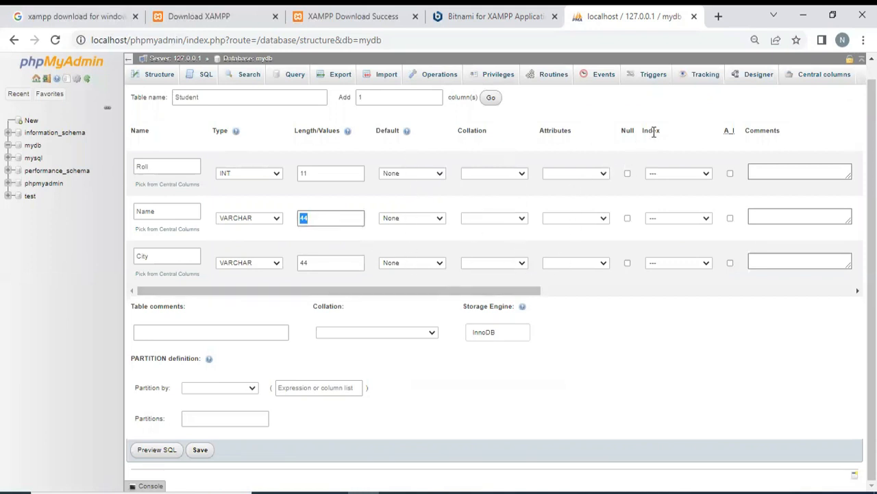
# - Add a PRIMARY index on the Roll column with a size of 11
pyautogui.click(707, 177)
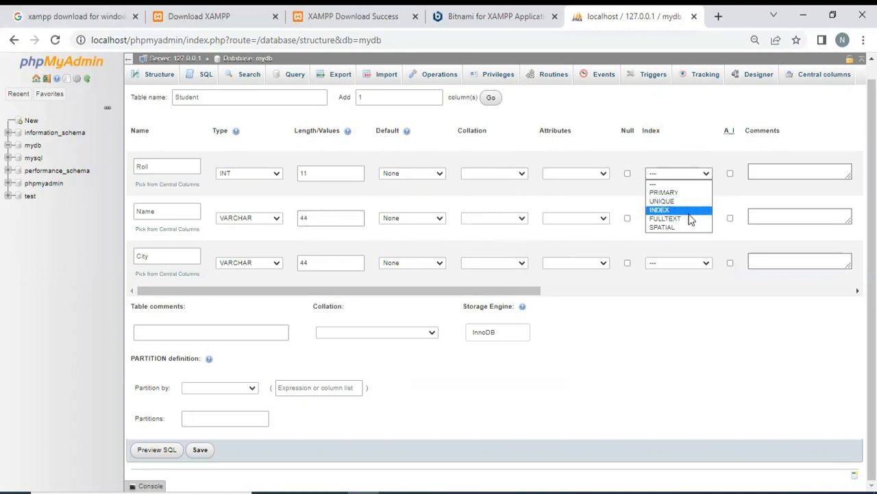
pyautogui.click(670, 193)
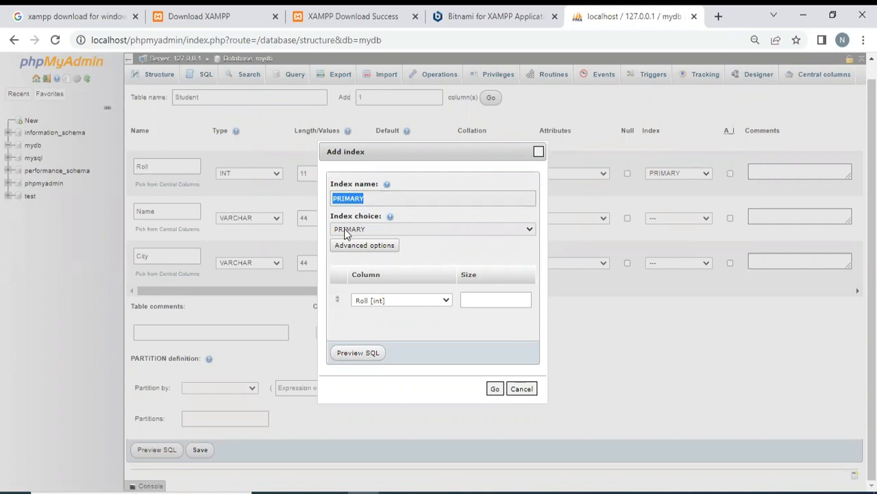
pyautogui.click(493, 299)
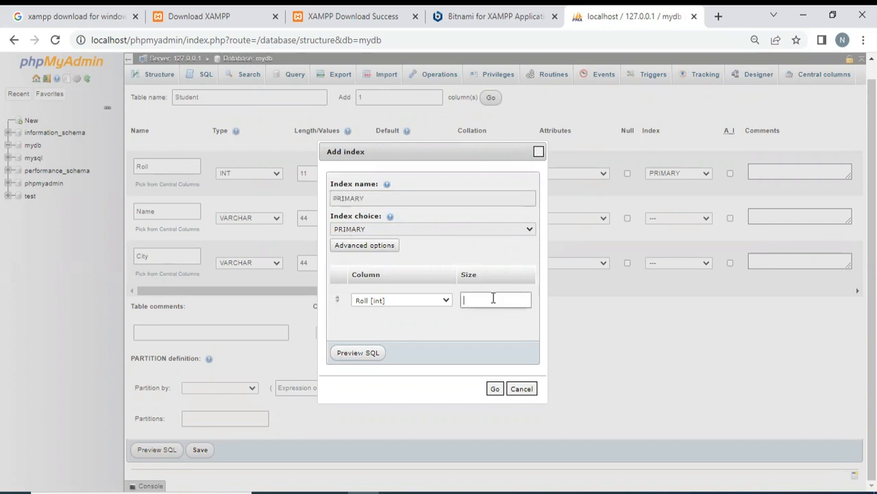
pyautogui.write('11')
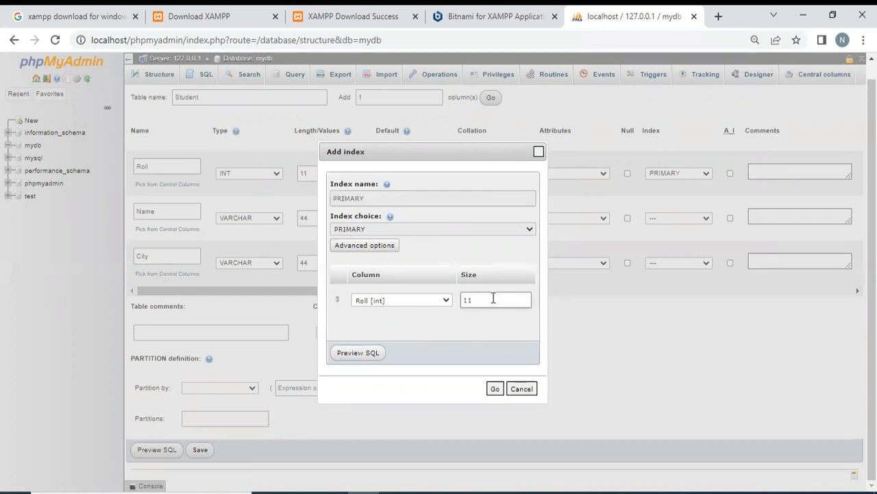
pyautogui.click(496, 390)
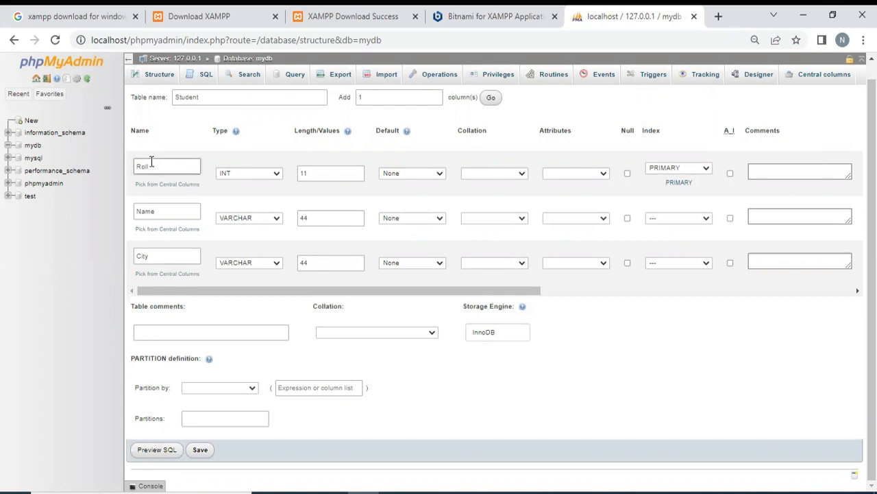
# - Try to save the Student table with auto-increment on Roll, and retry with PRIMARY kept and auto-increment off
pyautogui.click(730, 173)
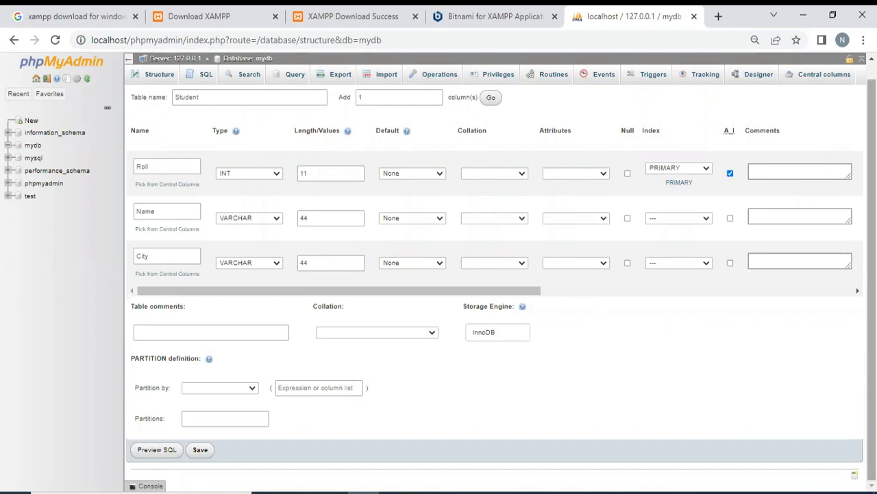
pyautogui.click(199, 450)
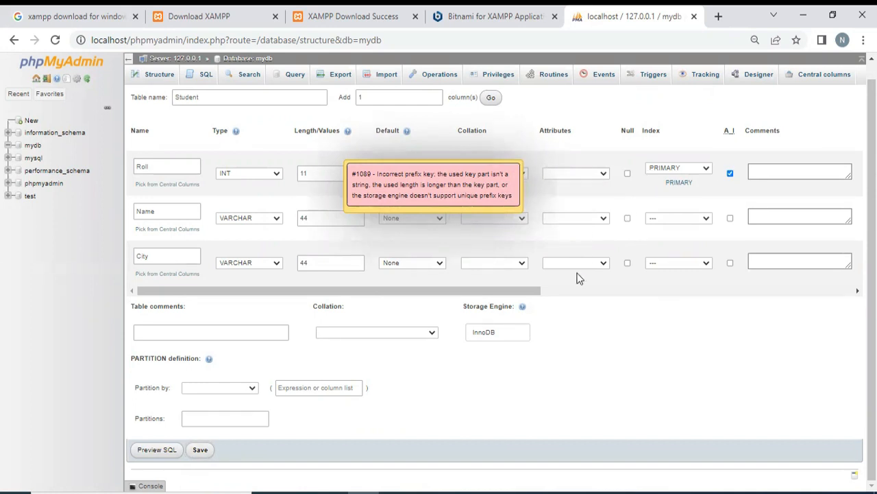
pyautogui.click(706, 168)
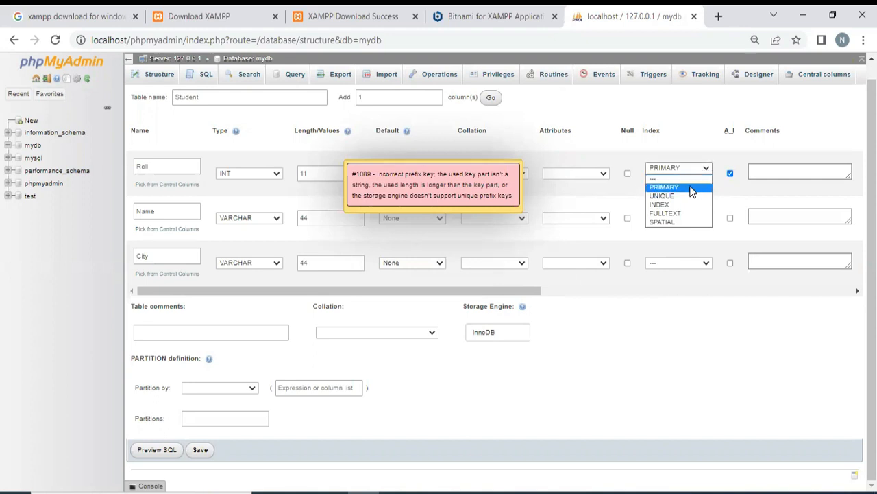
pyautogui.click(689, 187)
pyautogui.click(730, 173)
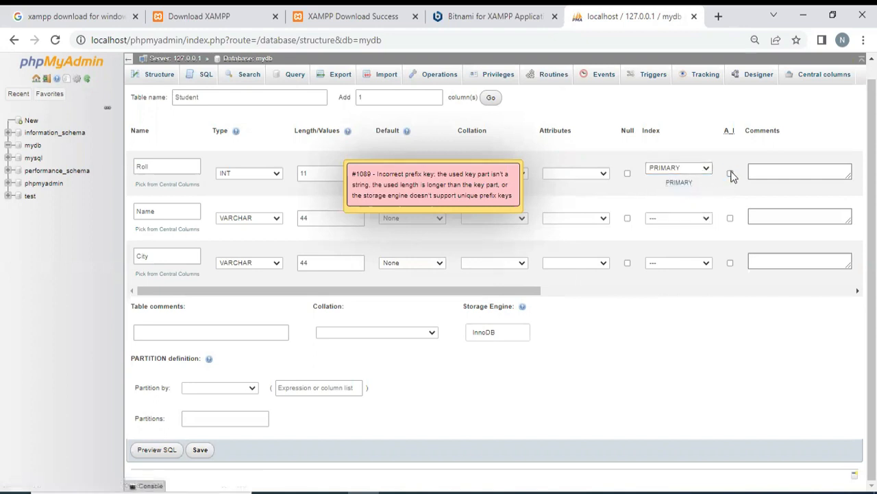
pyautogui.click(199, 451)
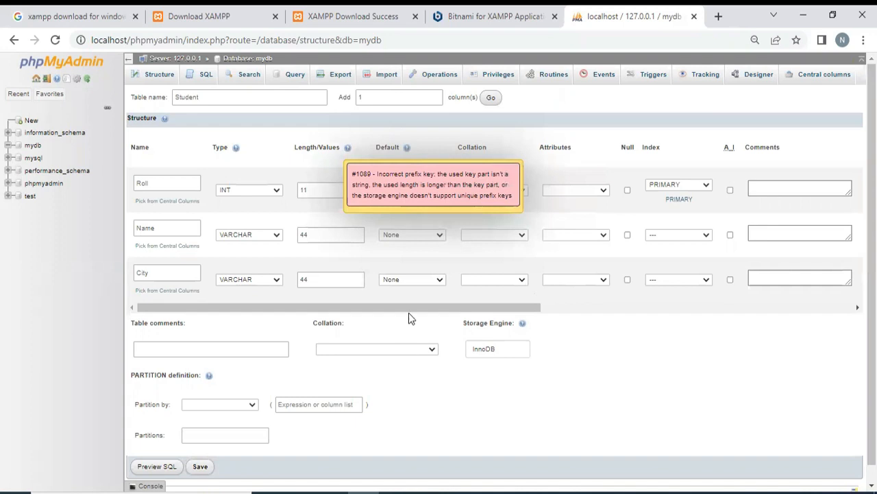
# - Change the Roll column's type to VARCHAR and its length to 44
pyautogui.click(275, 192)
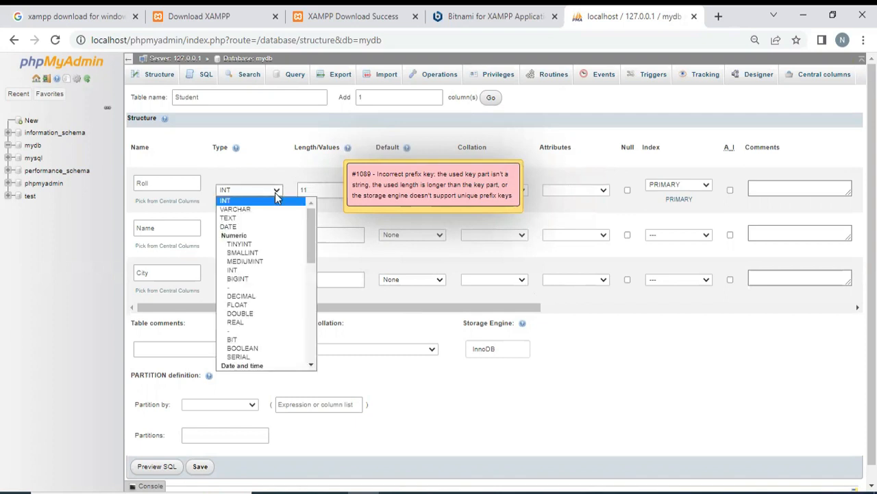
pyautogui.click(259, 209)
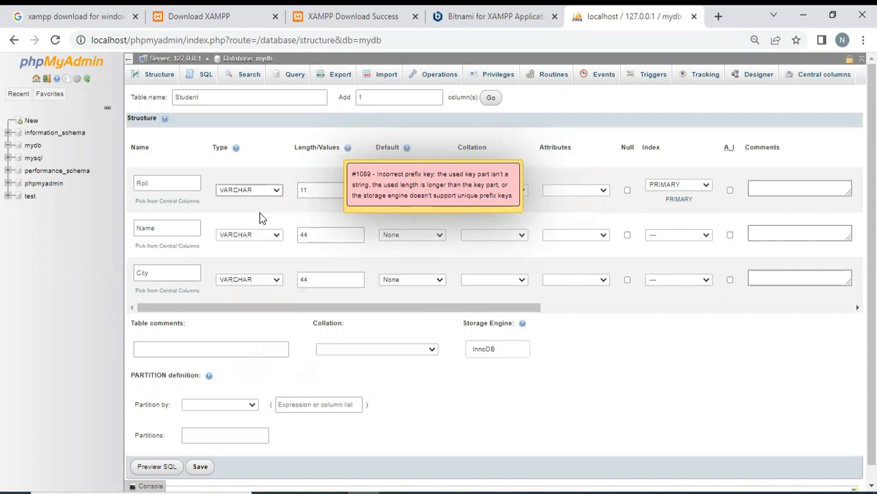
pyautogui.click(324, 195)
pyautogui.write('44')
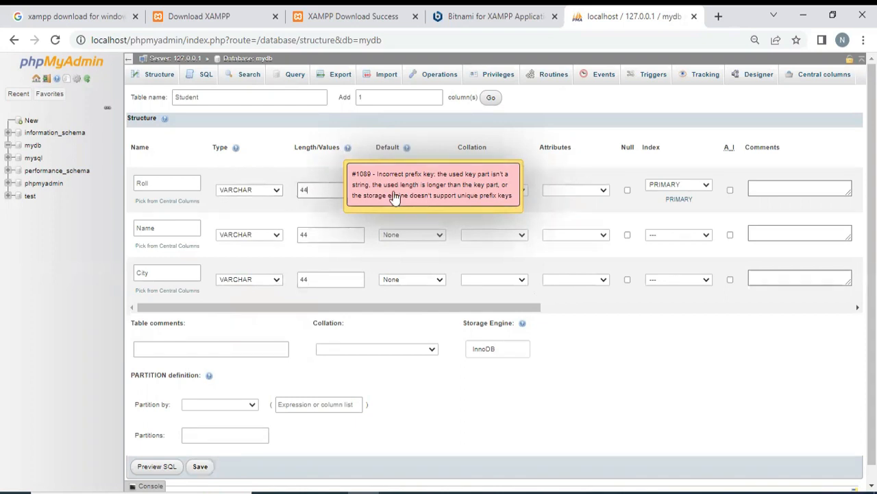
# - Remove the PRIMARY index from the Roll column and save the Student table
pyautogui.click(706, 189)
pyautogui.click(706, 189)
pyautogui.click(706, 189)
pyautogui.click(658, 200)
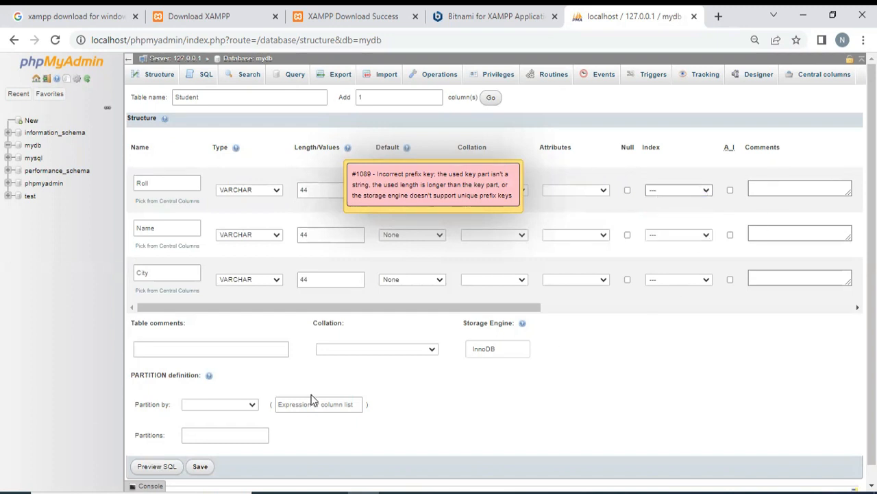
pyautogui.click(199, 467)
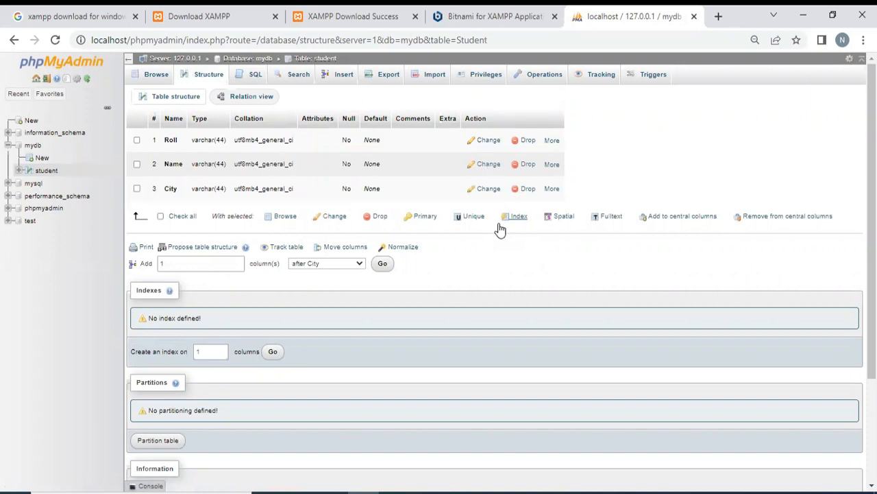
# - Enlarge the page and expand the student table's column list in the database tree
pyautogui.hotkey('ctrl', '+')
pyautogui.hotkey('ctrl', '+')
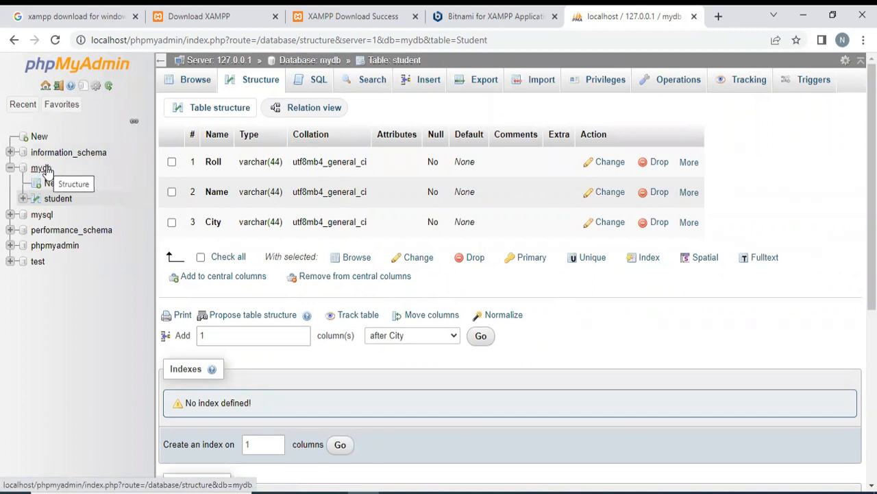
pyautogui.click(22, 198)
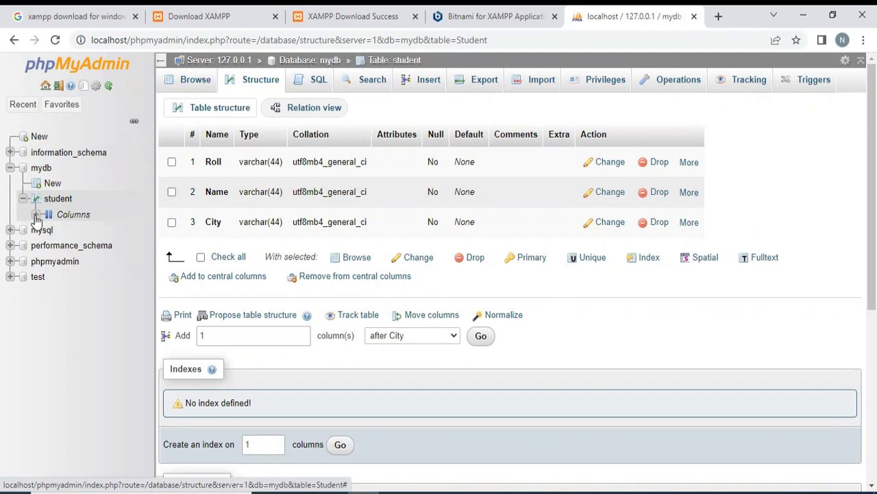
pyautogui.click(36, 215)
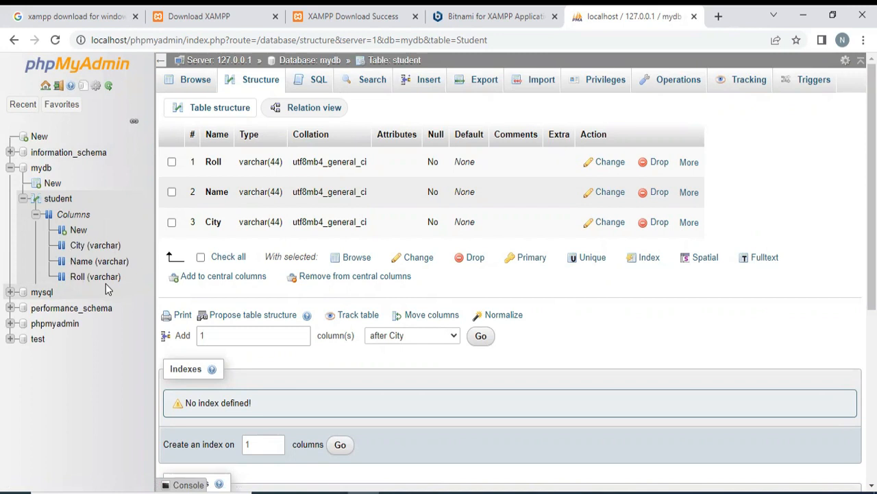
# - Open the row insertion form for the student table and turn off Ignore for the second row
pyautogui.click(428, 81)
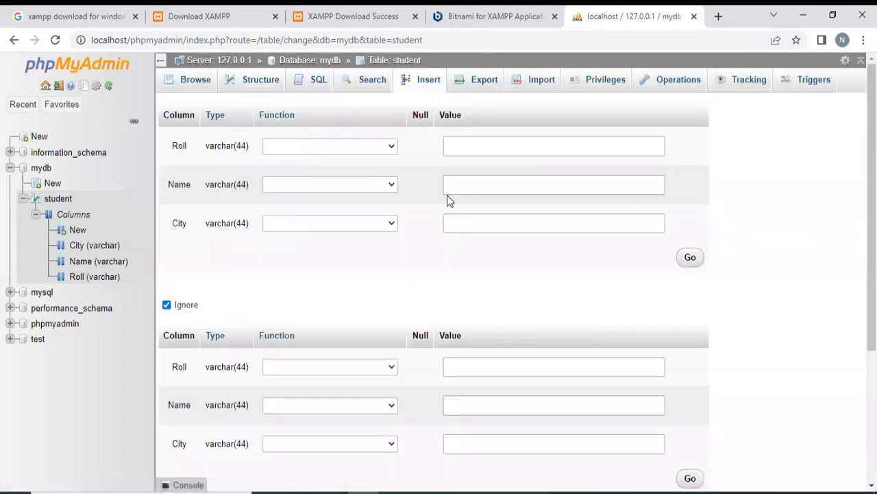
pyautogui.scroll(-3, 761, 364)
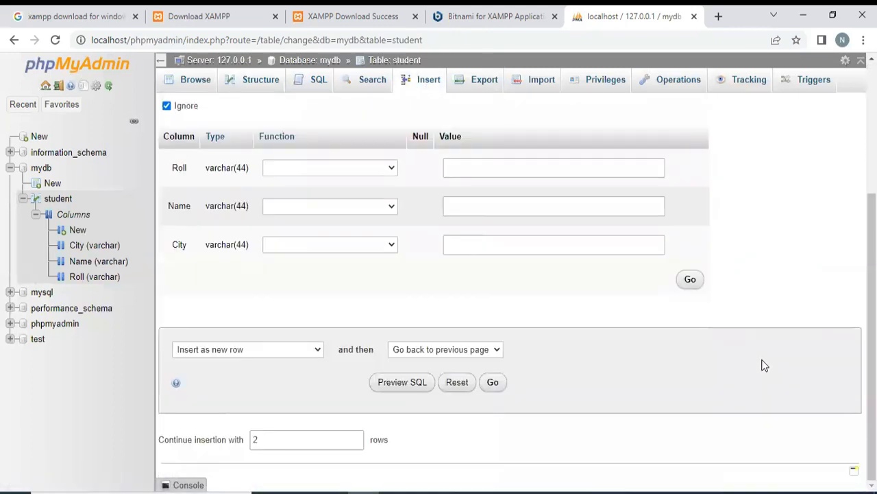
pyautogui.scroll(3, 762, 364)
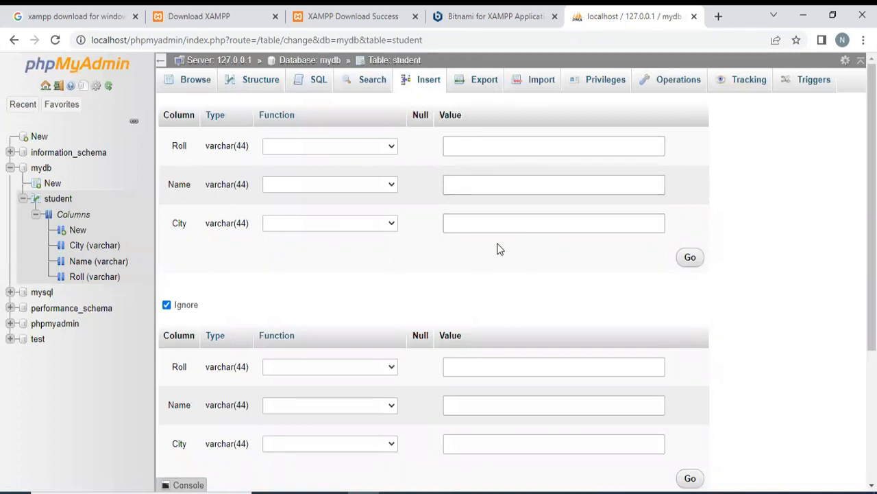
pyautogui.scroll(-3, 499, 248)
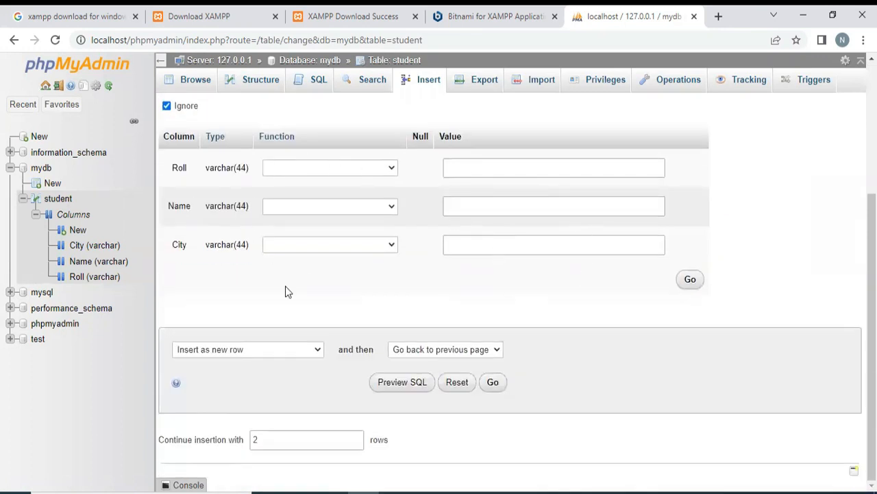
pyautogui.scroll(3, 699, 267)
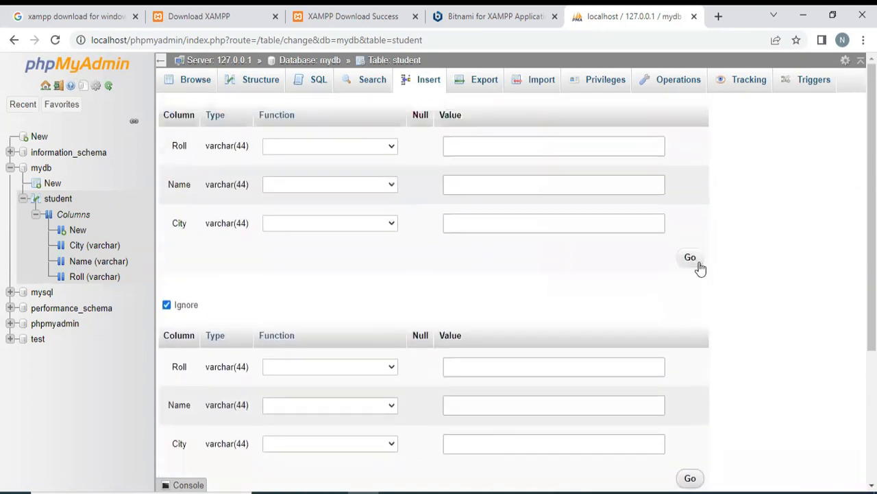
pyautogui.click(167, 304)
pyautogui.scroll(-3, 560, 290)
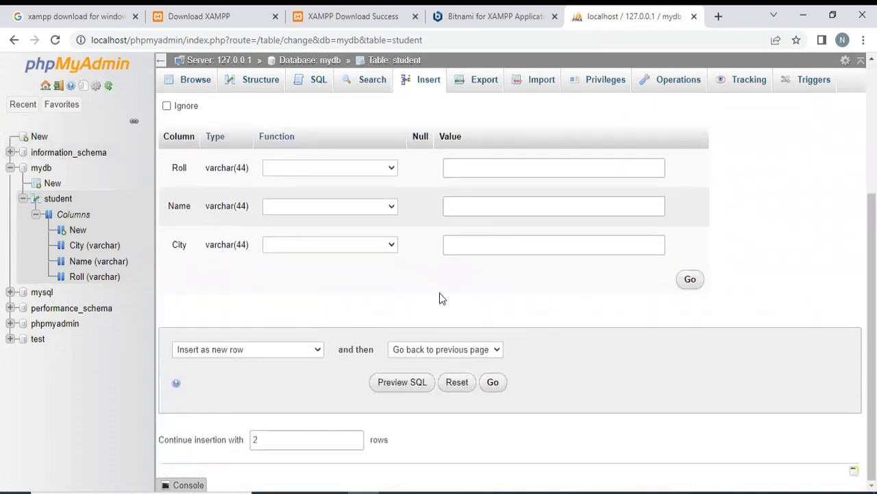
pyautogui.scroll(1, 442, 298)
pyautogui.scroll(1, 554, 298)
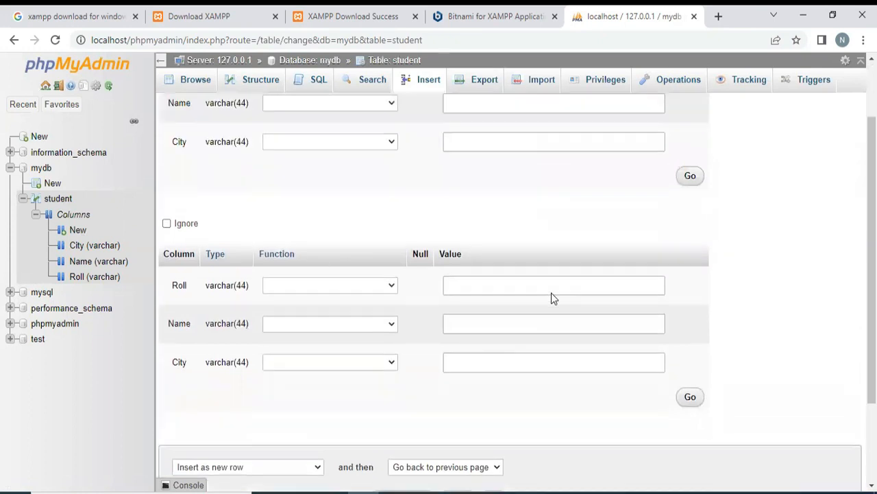
pyautogui.scroll(1, 552, 297)
# - Fill in the first student row with Roll 1, Name Aaaaa and City Pune
pyautogui.click(518, 139)
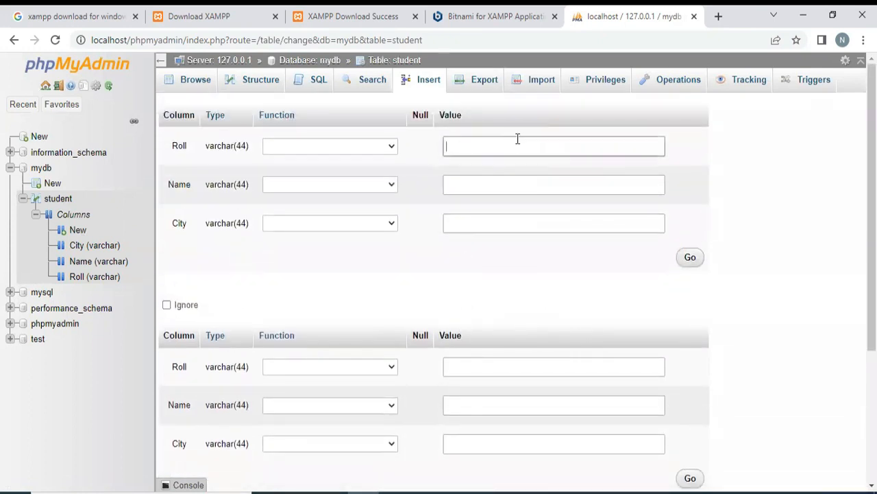
pyautogui.write('1')
pyautogui.click(486, 183)
pyautogui.write('aaaa')
pyautogui.press('BackSpace')
pyautogui.press('BackSpace')
pyautogui.write('aa')
pyautogui.press('Tab')
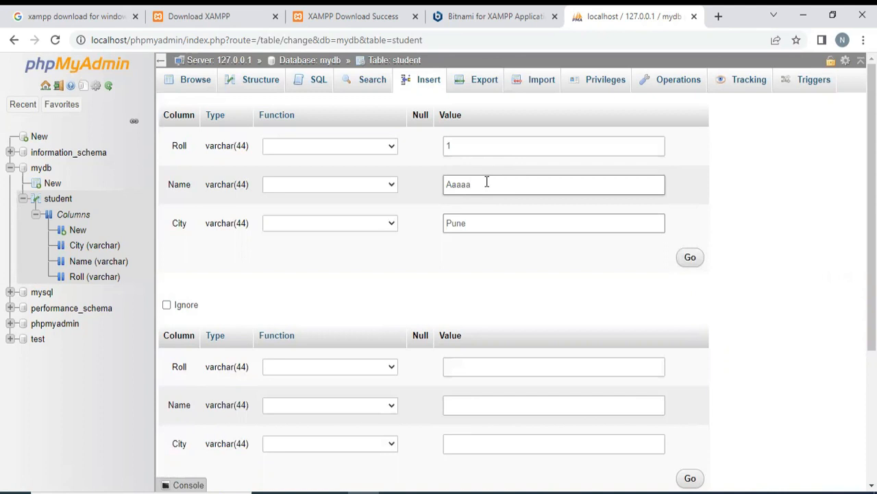
# - Fill in the second row with Roll 2, Name Bbbbbb and City Mumbai, and insert both rows
pyautogui.scroll(-1, 503, 319)
pyautogui.click(472, 298)
pyautogui.write('2')
pyautogui.click(486, 336)
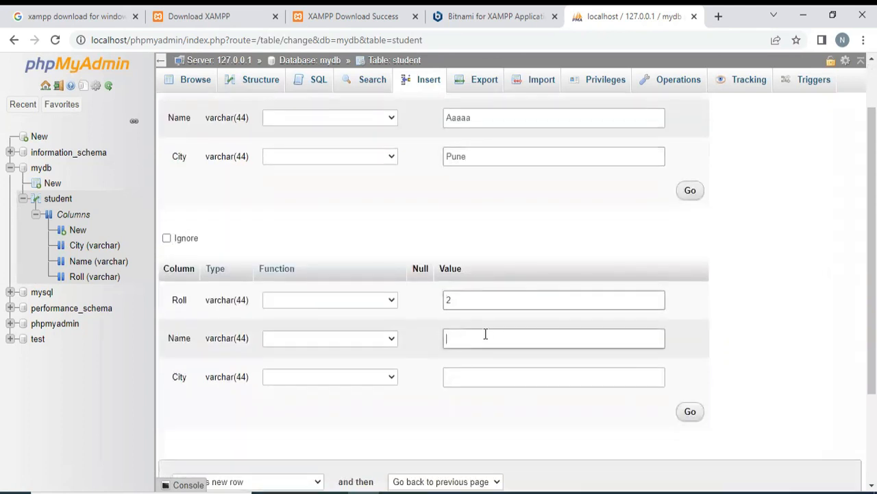
pyautogui.write('Bbbbbb')
pyautogui.click(469, 377)
pyautogui.write('Mumbai')
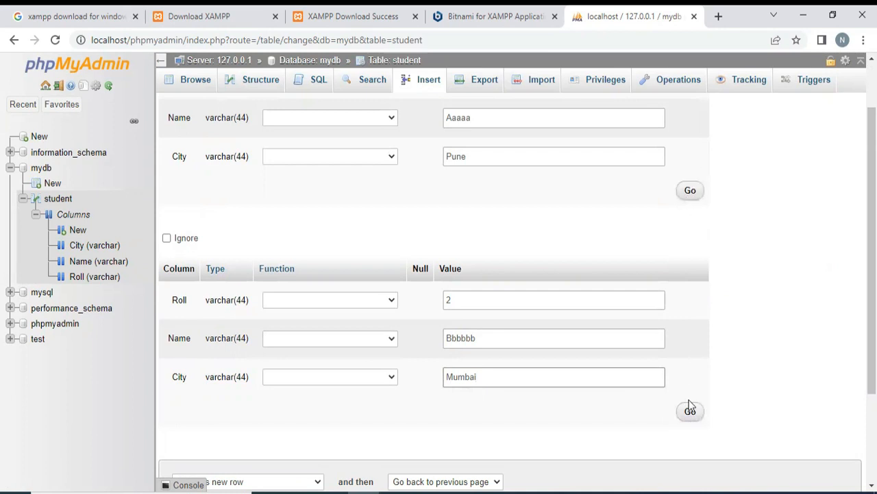
pyautogui.click(691, 410)
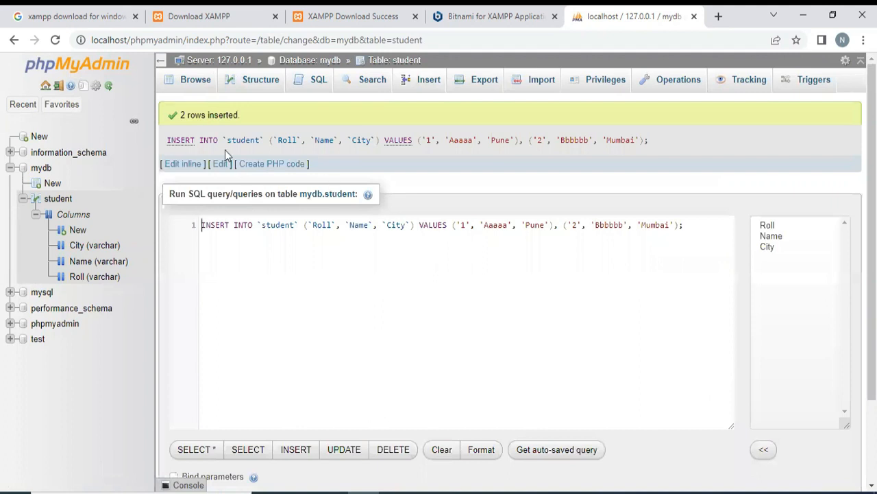
# - Examine the insertion message and the table and column names in the executed INSERT statement
pyautogui.moveTo(181, 115); pyautogui.dragTo(242, 115)
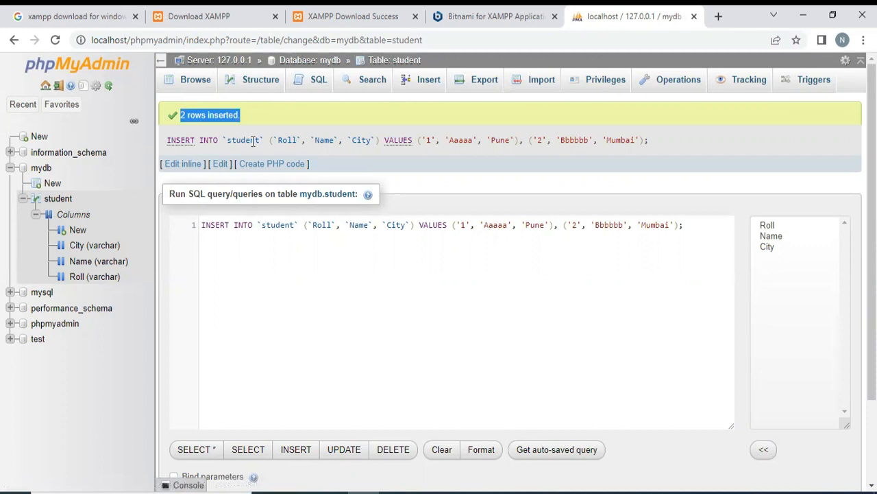
pyautogui.moveTo(226, 139); pyautogui.dragTo(260, 141)
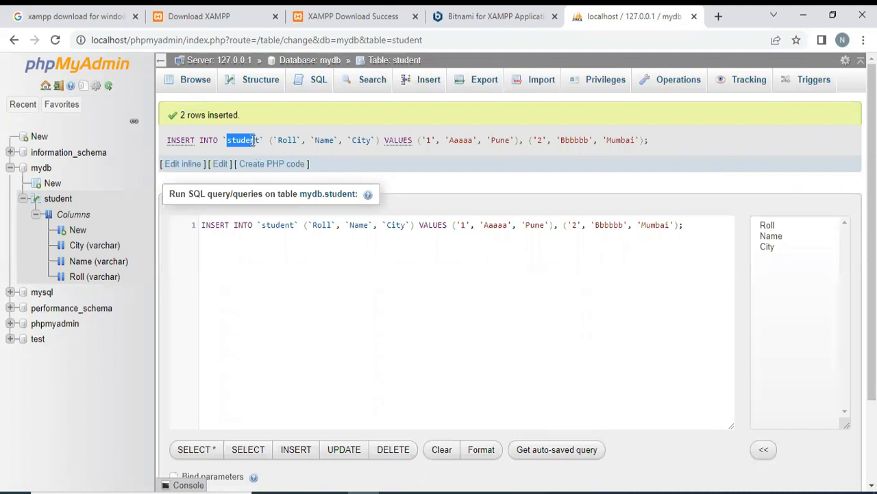
pyautogui.click(236, 140)
pyautogui.moveTo(229, 139); pyautogui.dragTo(369, 139)
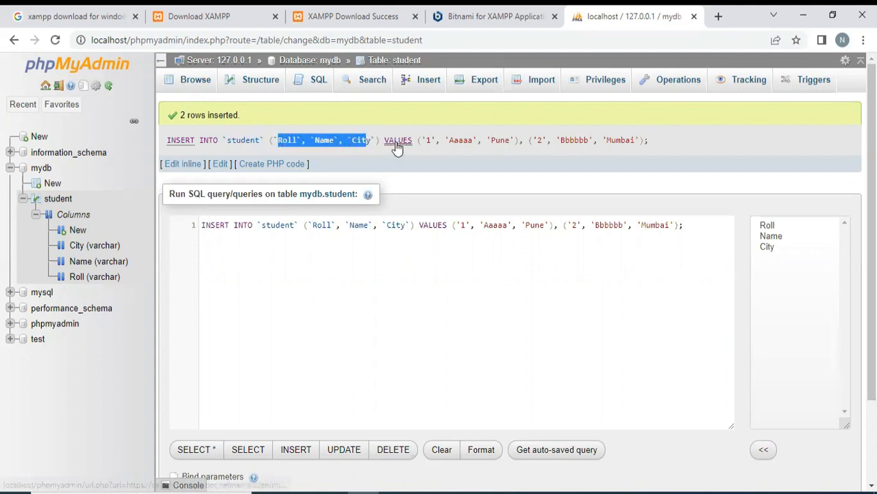
# - Examine the values in the executed INSERT statement and browse the rows stored in the student table
pyautogui.moveTo(425, 140); pyautogui.dragTo(635, 149)
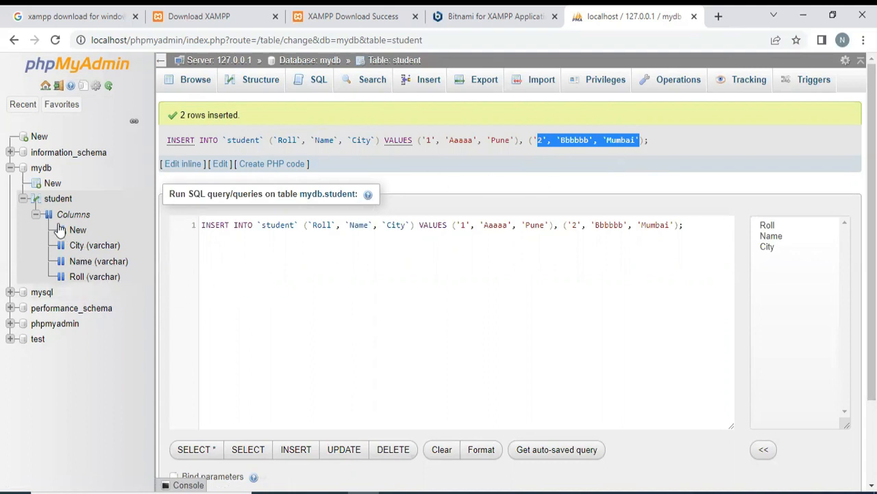
pyautogui.click(55, 201)
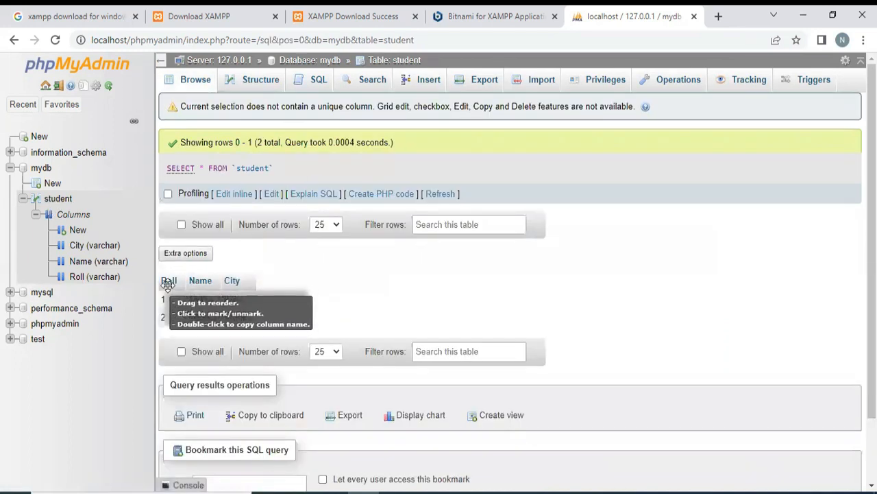
pyautogui.hotkey('ctrl', '+')
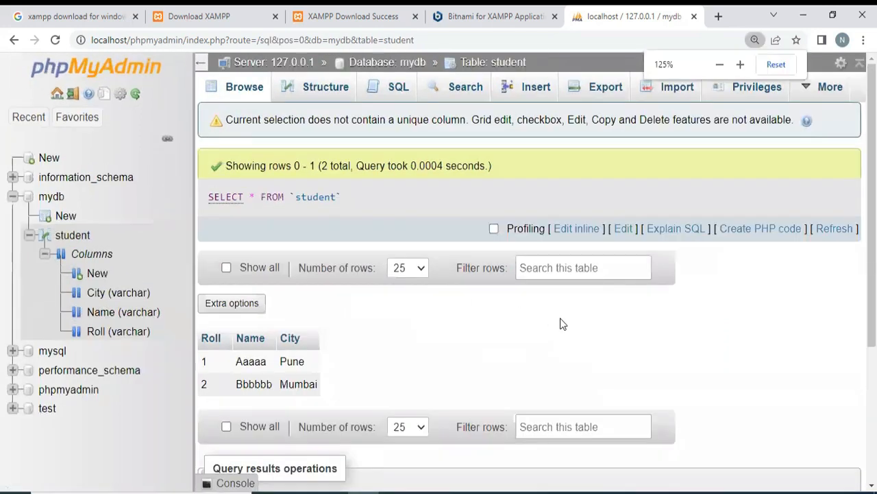
pyautogui.hotkey('ctrl', '+')
pyautogui.scroll(-3, 575, 350)
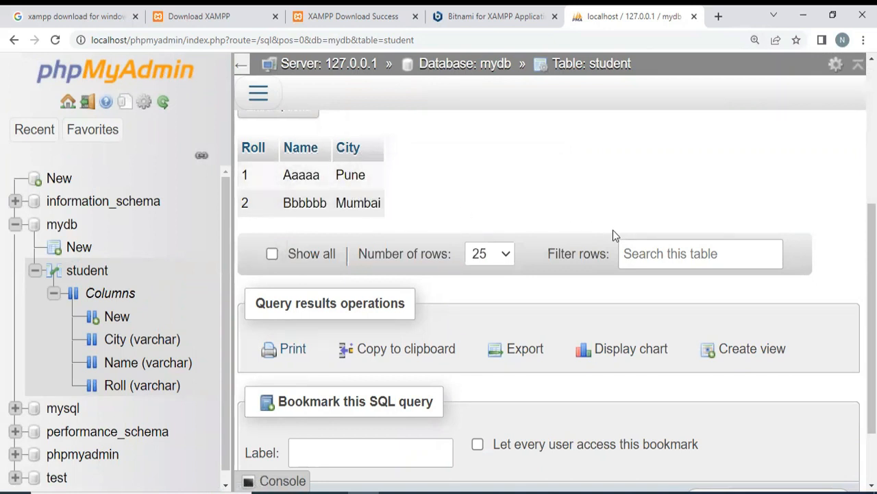
pyautogui.hotkey('ctrl', '-')
pyautogui.hotkey('ctrl', '-')
pyautogui.hotkey('ctrl', '-')
pyautogui.hotkey('ctrl', '-')
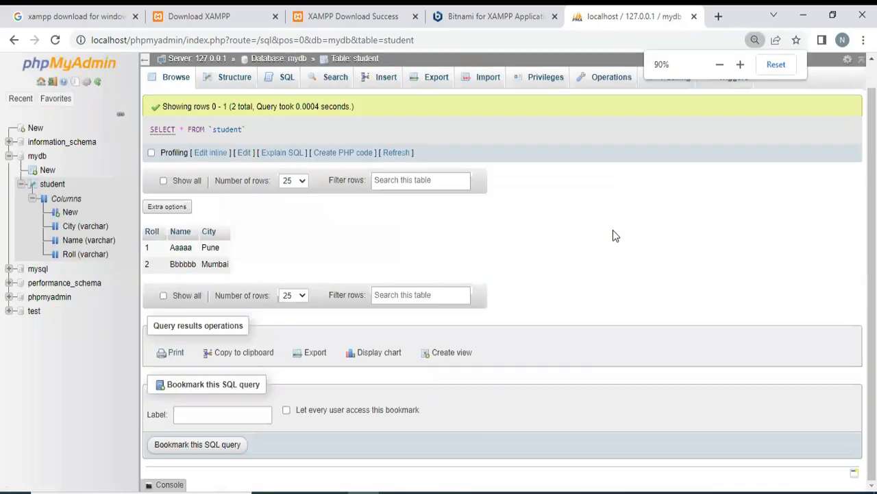
# - Open the student table's row insertion form and fill in the first row with Roll 3, Name aabacc and City adsfasdf
pyautogui.hotkey('ctrl', '+')
pyautogui.hotkey('ctrl', '+')
pyautogui.hotkey('ctrl', '+')
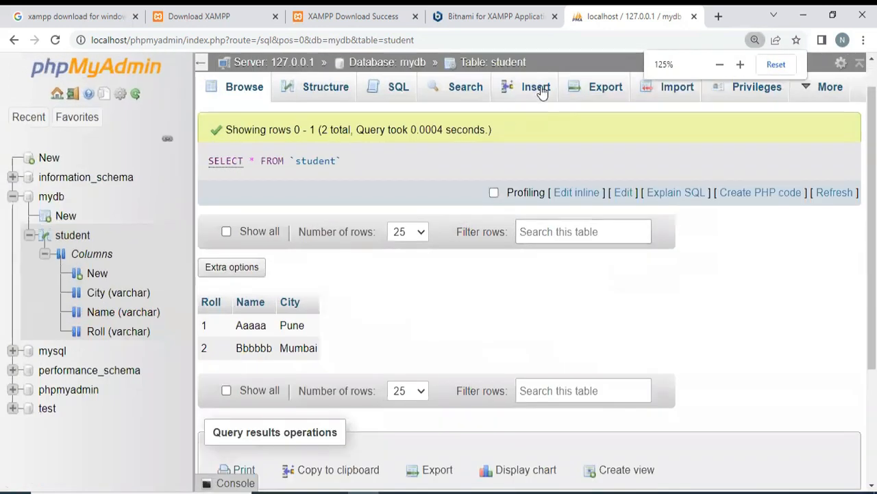
pyautogui.click(541, 88)
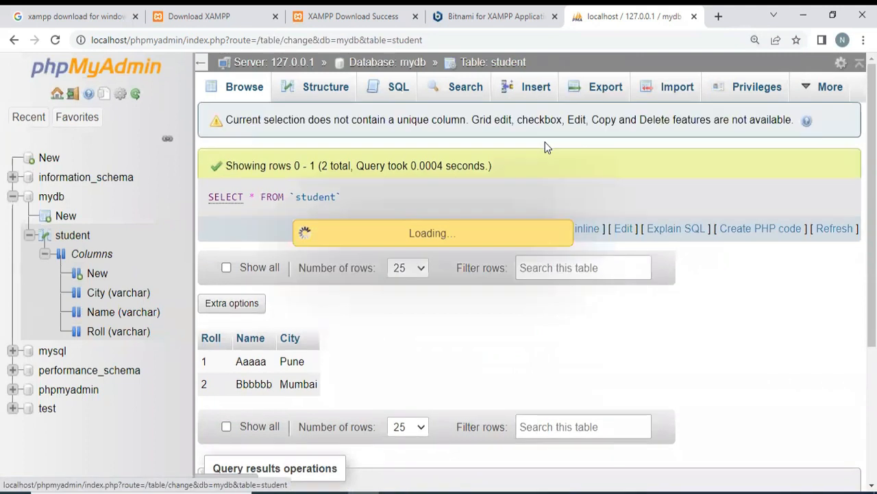
pyautogui.scroll(-3, 670, 309)
pyautogui.scroll(3, 672, 311)
pyautogui.click(595, 172)
pyautogui.write('3')
pyautogui.click(584, 218)
pyautogui.write('aa')
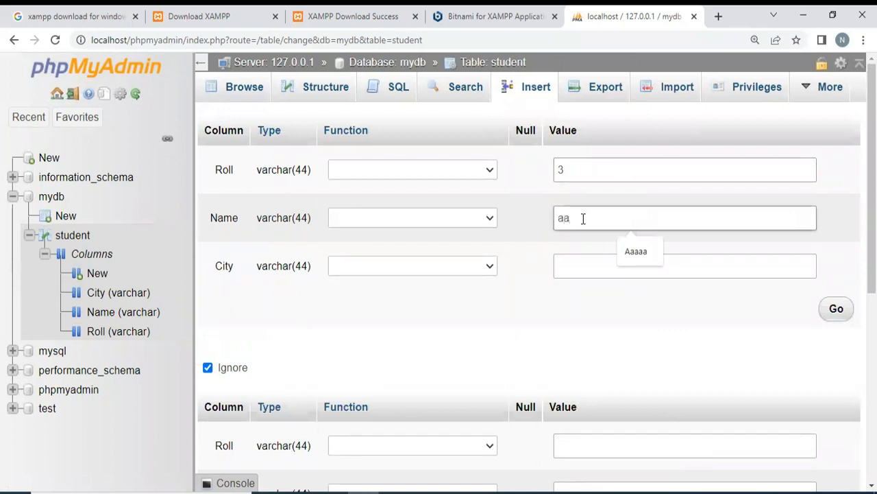
pyautogui.write('bacc')
pyautogui.click(588, 266)
pyautogui.write('adsfasdf')
# - Fill in the second row with Roll 4, Name rerere and City dfdfdfd, and insert both rows
pyautogui.scroll(-2, 594, 325)
pyautogui.click(595, 309)
pyautogui.write('4')
pyautogui.click(588, 362)
pyautogui.write('rerere')
pyautogui.click(595, 407)
pyautogui.write('dfdfdfd')
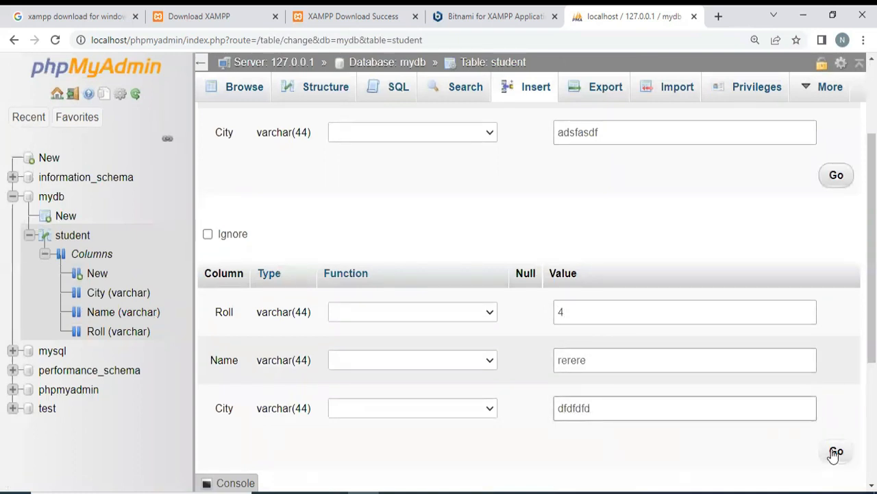
pyautogui.click(836, 450)
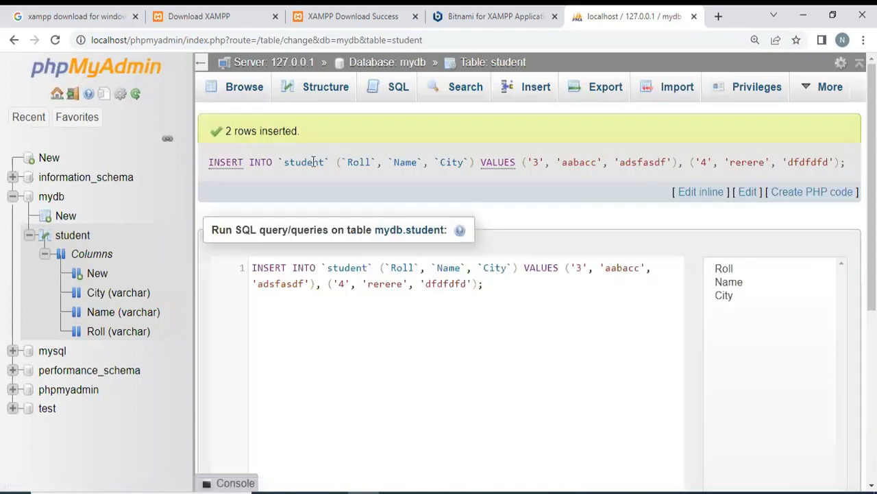
# - Check the insertion message and browse the updated rows of the student table
pyautogui.moveTo(226, 131); pyautogui.dragTo(302, 134)
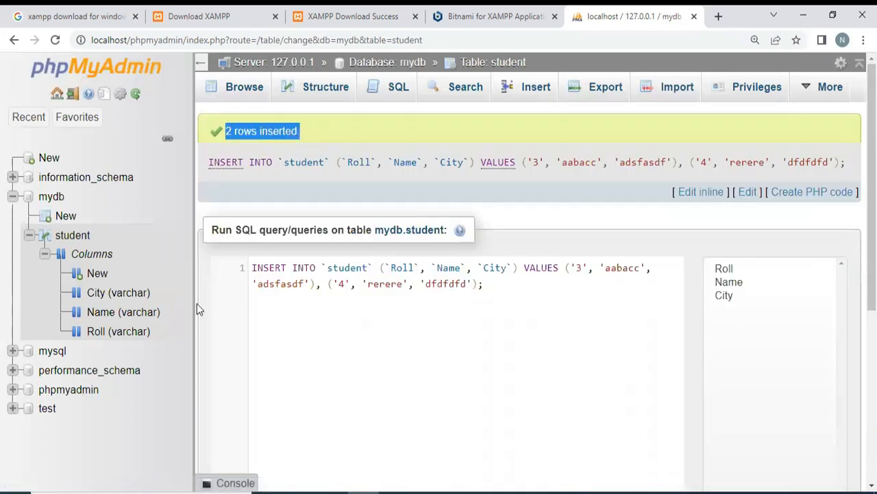
pyautogui.click(77, 240)
pyautogui.scroll(-2, 384, 344)
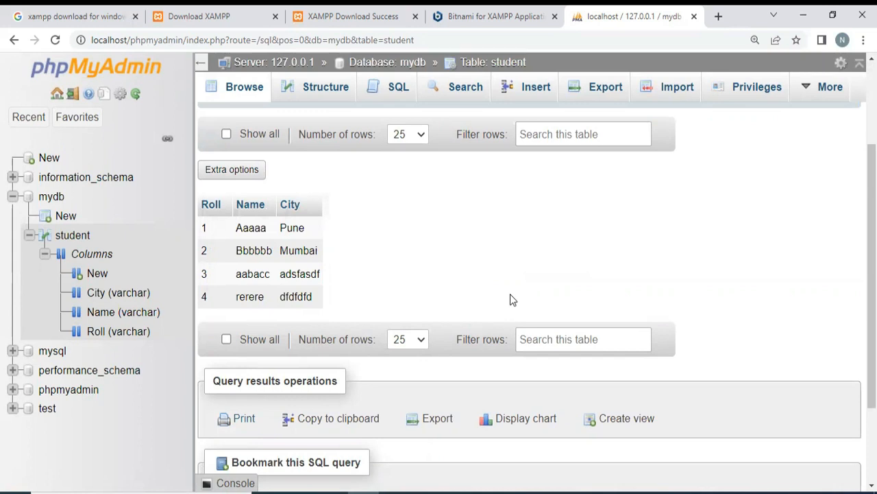
pyautogui.scroll(-2, 511, 299)
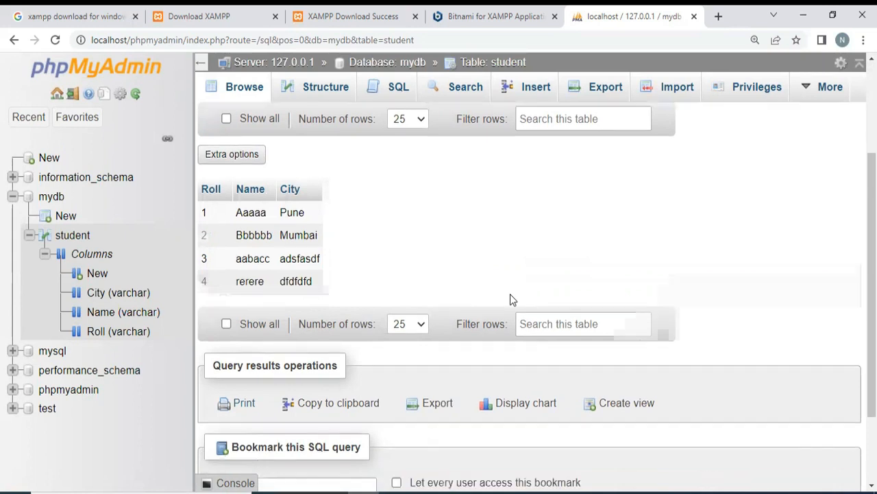
pyautogui.scroll(4, 511, 299)
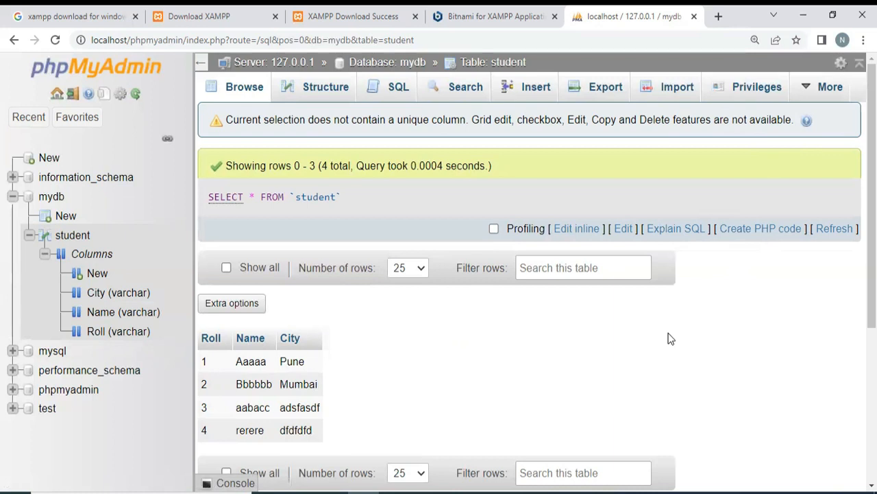
# - View the student table's privileges and examine the user name, host name and grant setting of the localhost account
pyautogui.click(758, 89)
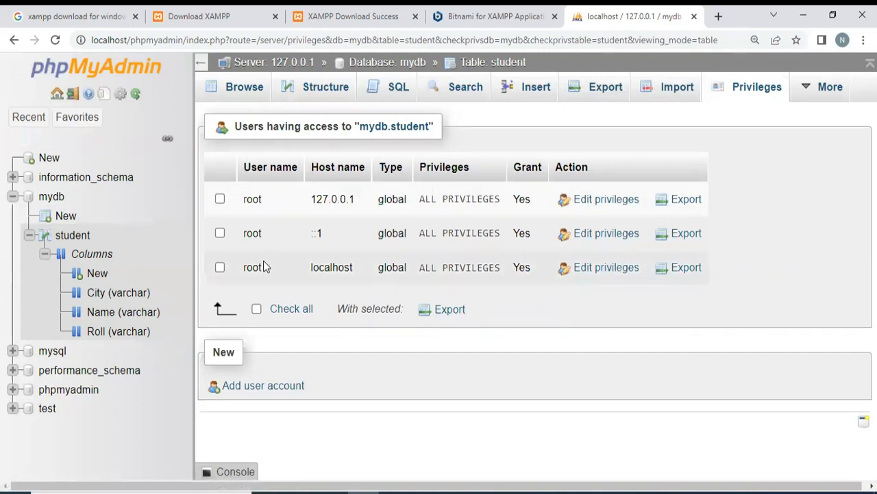
pyautogui.moveTo(251, 167); pyautogui.dragTo(292, 167)
pyautogui.moveTo(247, 271); pyautogui.dragTo(265, 274)
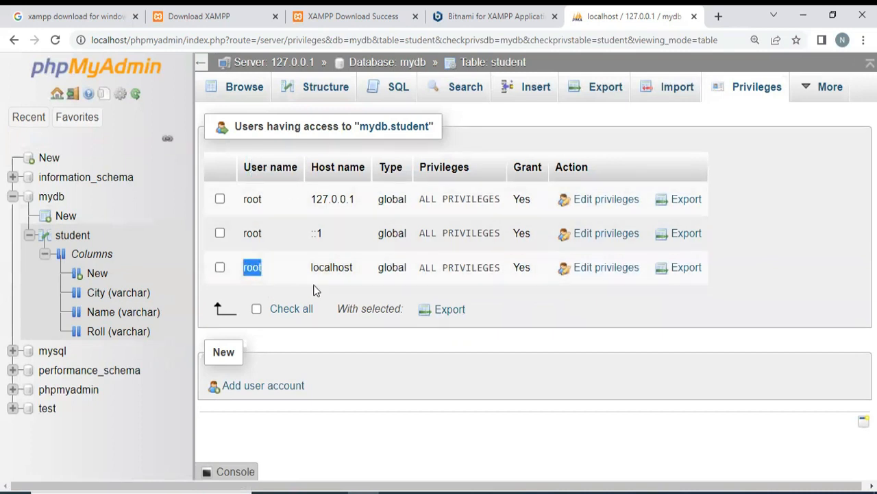
pyautogui.click(349, 168)
pyautogui.moveTo(364, 168); pyautogui.dragTo(318, 169)
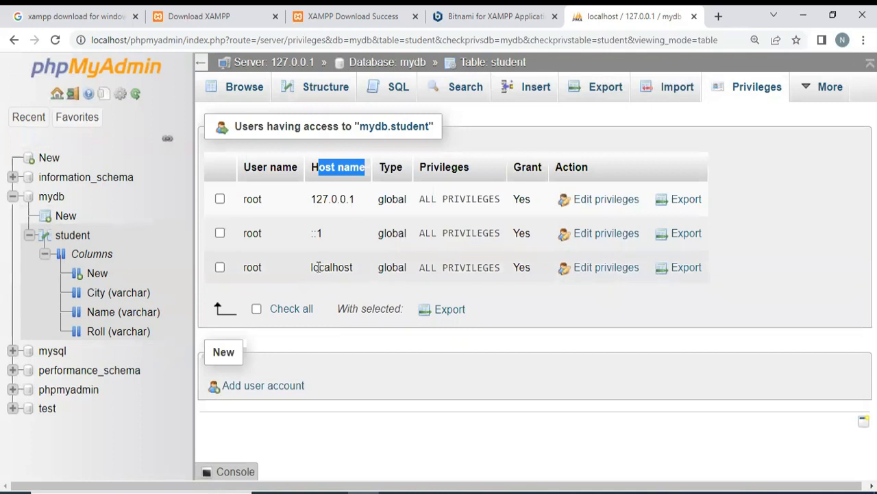
pyautogui.moveTo(320, 267); pyautogui.dragTo(393, 290)
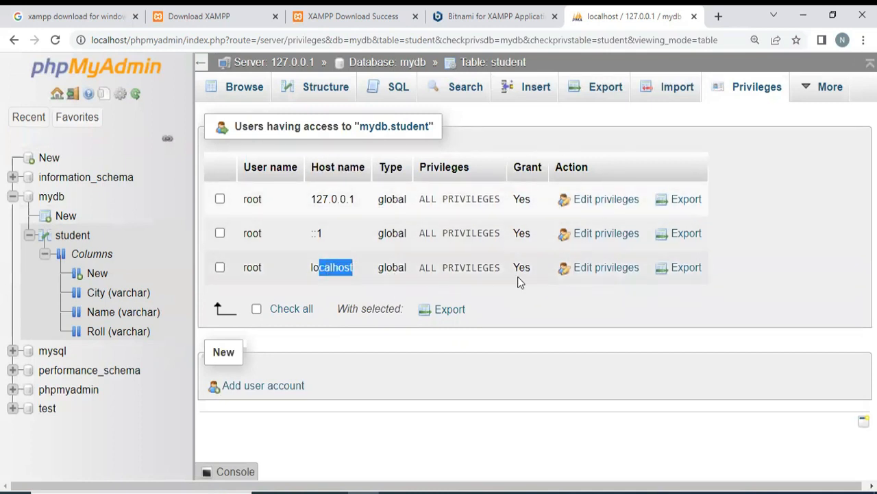
pyautogui.moveTo(516, 267); pyautogui.dragTo(533, 275)
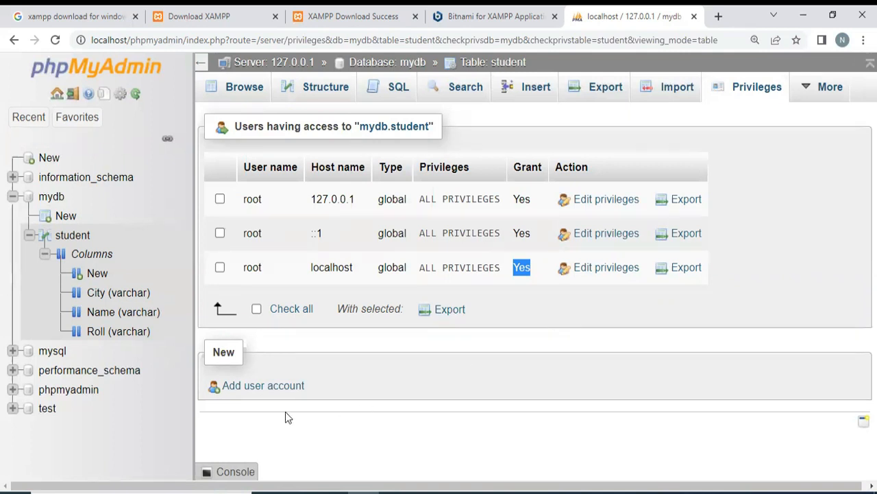
# - Start adding a user account with the user name cnc and the host name set to Local
pyautogui.click(260, 387)
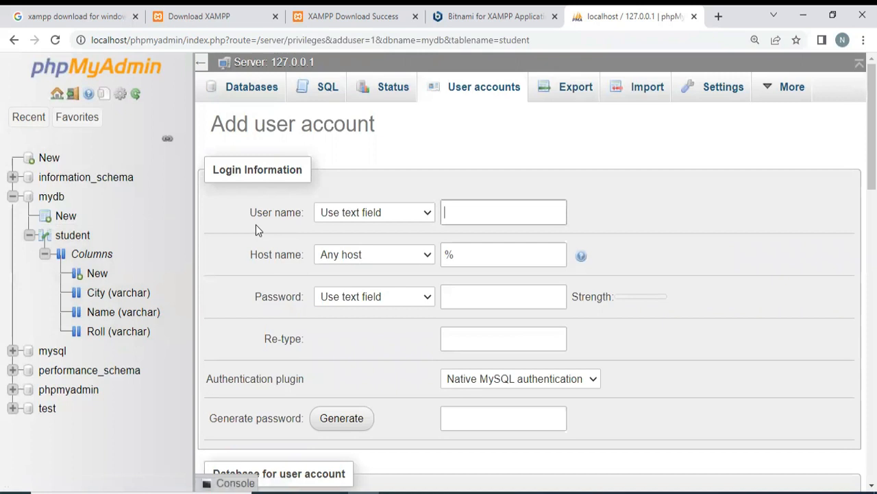
pyautogui.click(480, 210)
pyautogui.write('cnd')
pyautogui.click(426, 257)
pyautogui.click(328, 284)
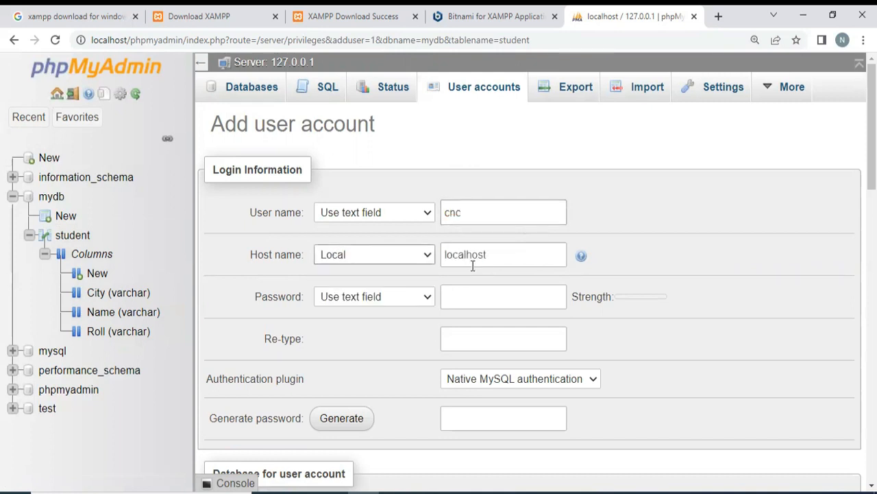
# - Enter the new account's password and repeat it in the Re-type field
pyautogui.click(517, 295)
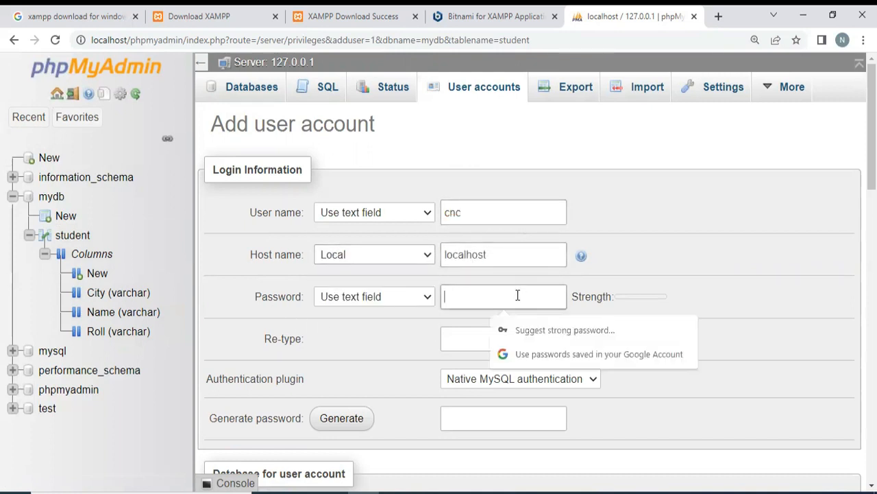
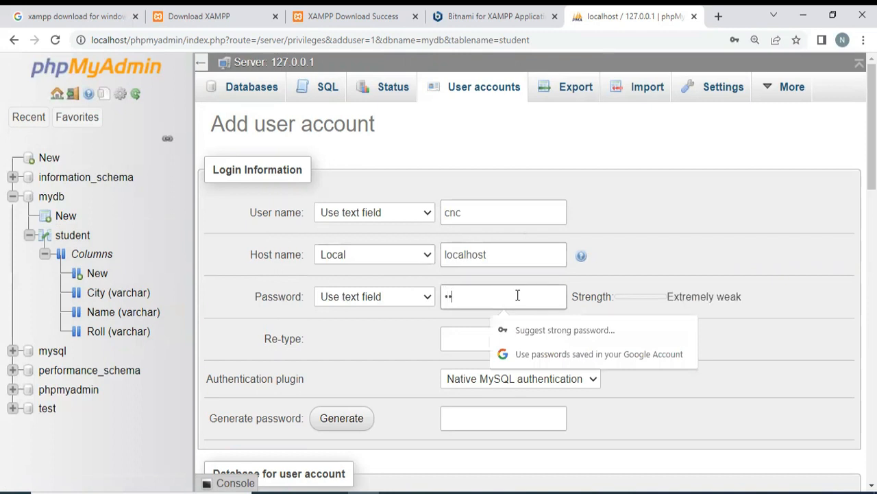
pyautogui.click(457, 337)
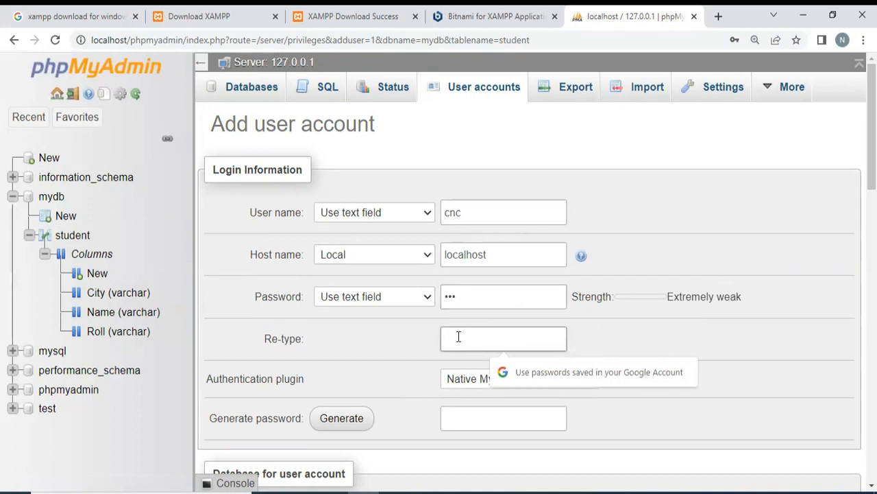
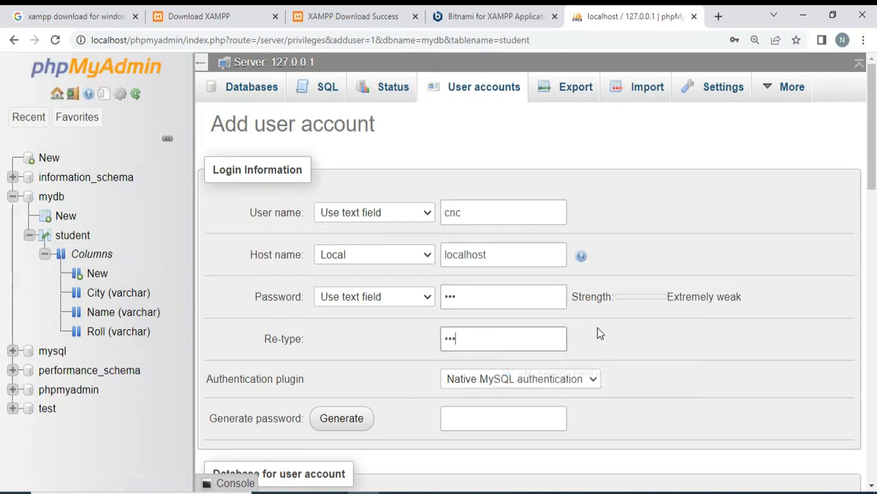
# - Select all global privileges for the new user account
pyautogui.scroll(-1, 548, 346)
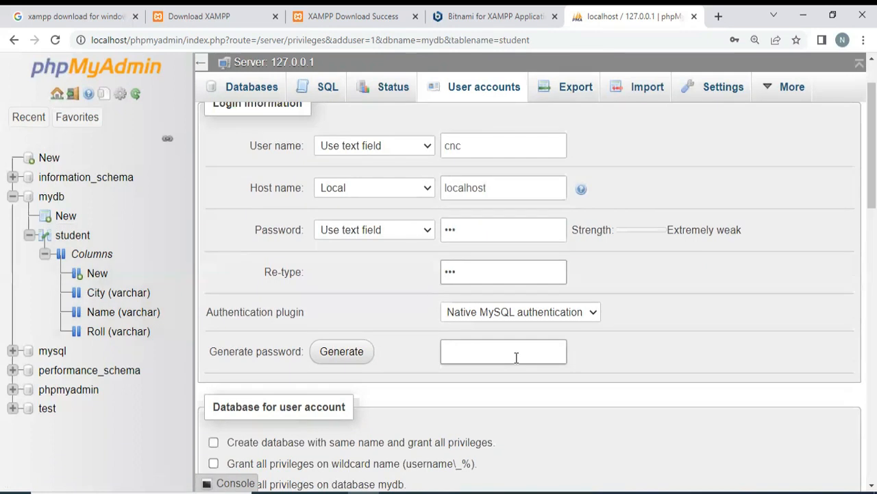
pyautogui.scroll(-2, 516, 357)
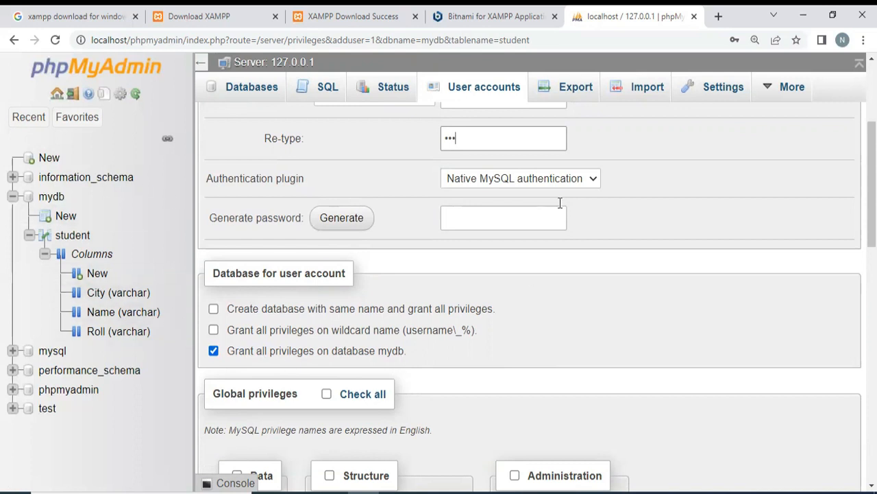
pyautogui.scroll(-3, 511, 259)
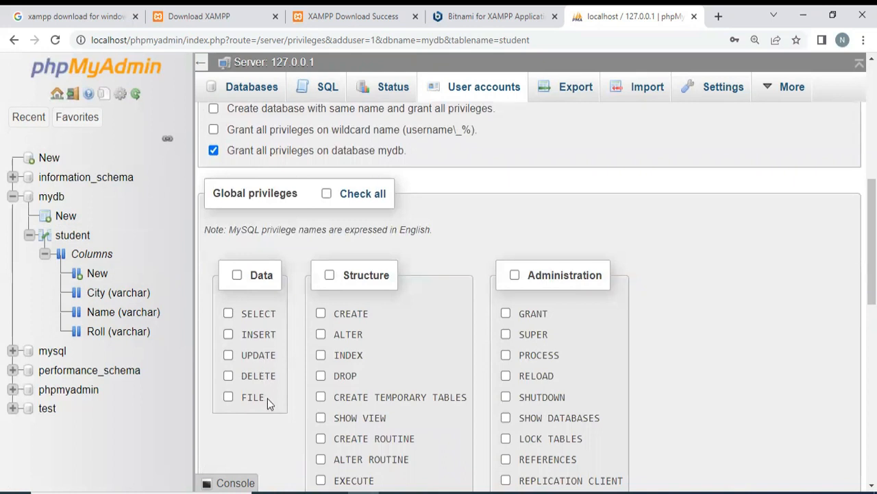
pyautogui.click(327, 193)
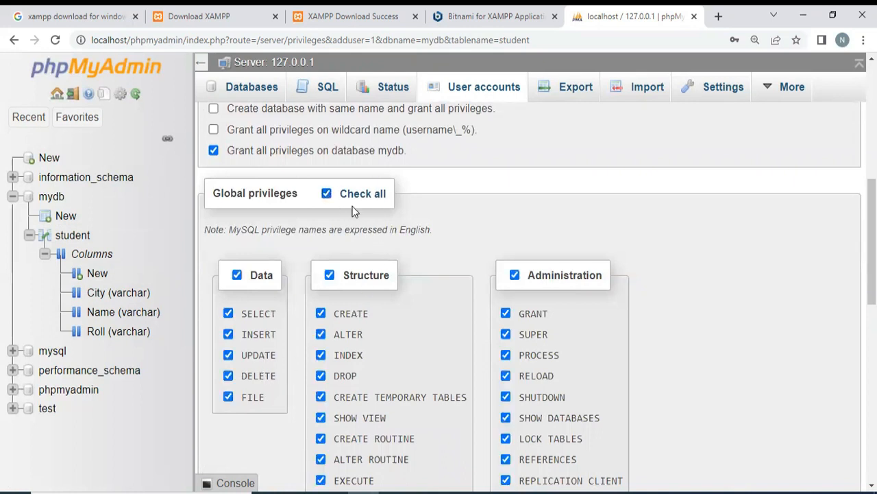
# - Review the new account's login information, selected privileges and SSL options through to the end of the form
pyautogui.scroll(5, 568, 333)
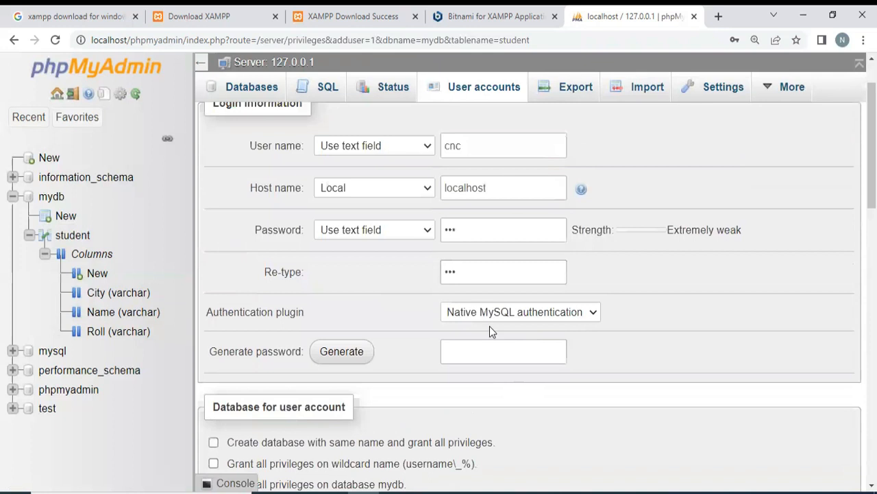
pyautogui.moveTo(444, 146); pyautogui.dragTo(464, 146)
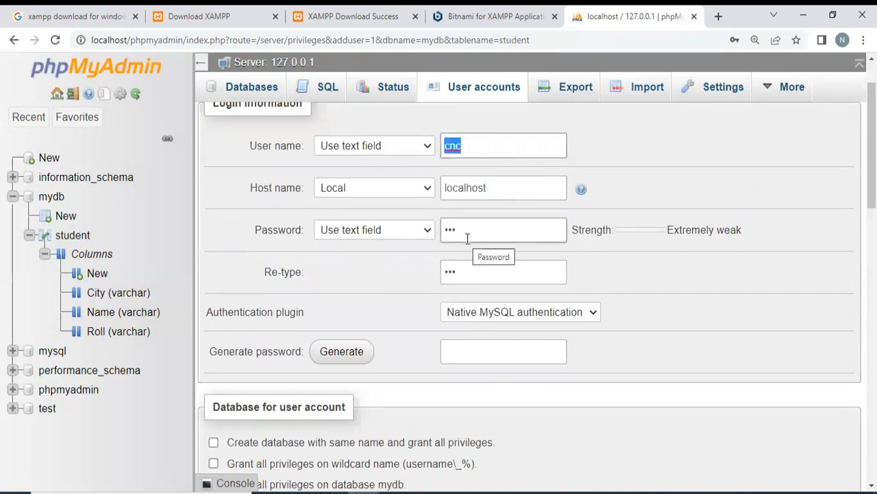
pyautogui.scroll(-4, 497, 375)
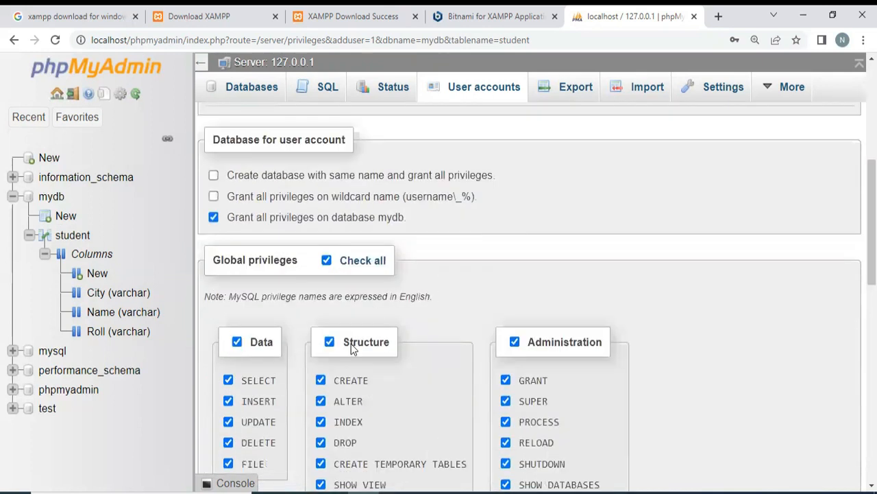
pyautogui.scroll(-3, 378, 370)
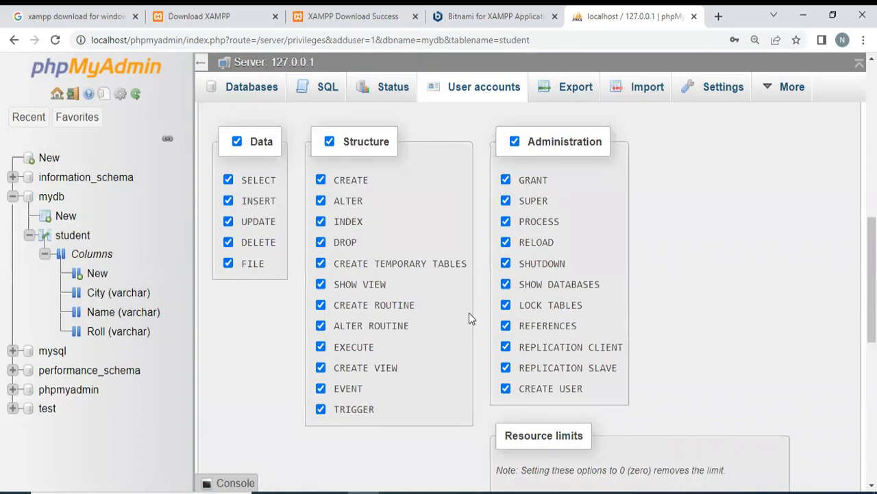
pyautogui.scroll(-4, 628, 336)
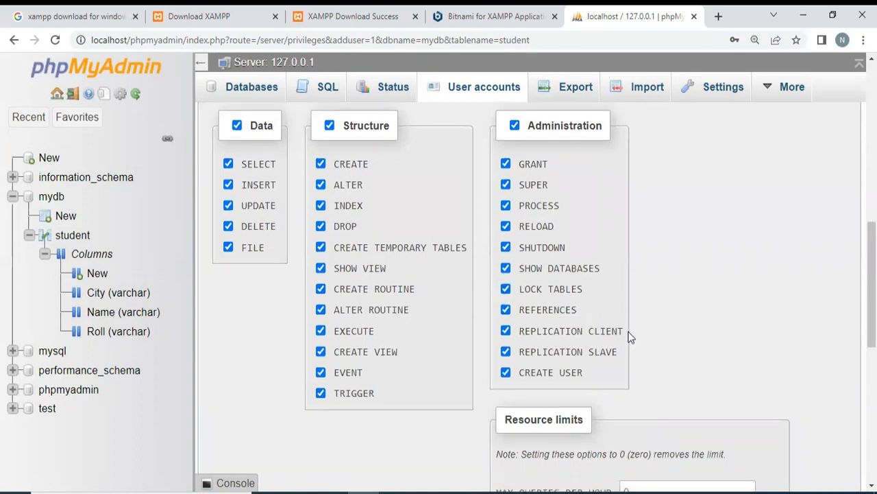
pyautogui.scroll(-3, 629, 336)
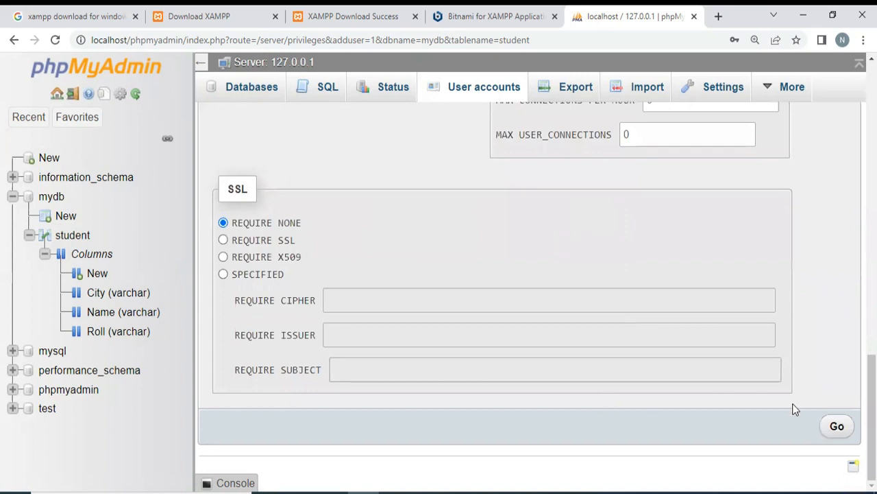
# - Create the cnc user account with the chosen privileges and decline saving its password in the browser
pyautogui.click(841, 427)
pyautogui.scroll(3, 513, 352)
pyautogui.scroll(-3, 549, 364)
pyautogui.click(832, 426)
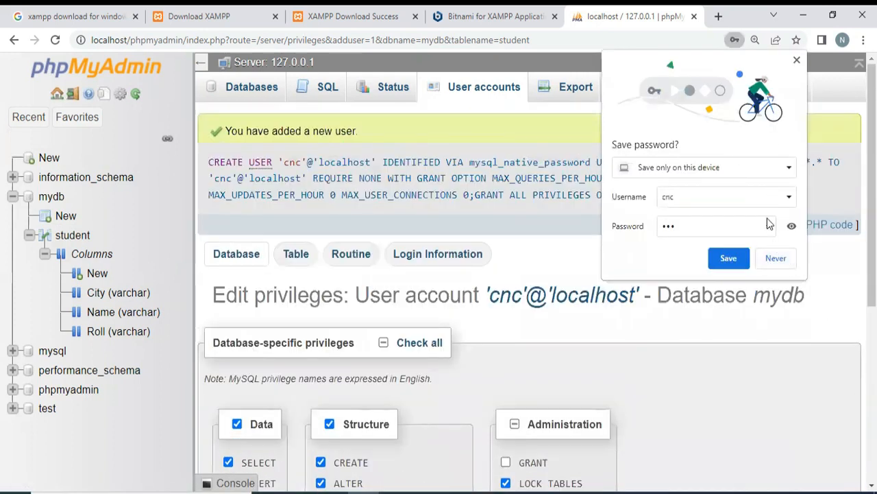
pyautogui.click(776, 259)
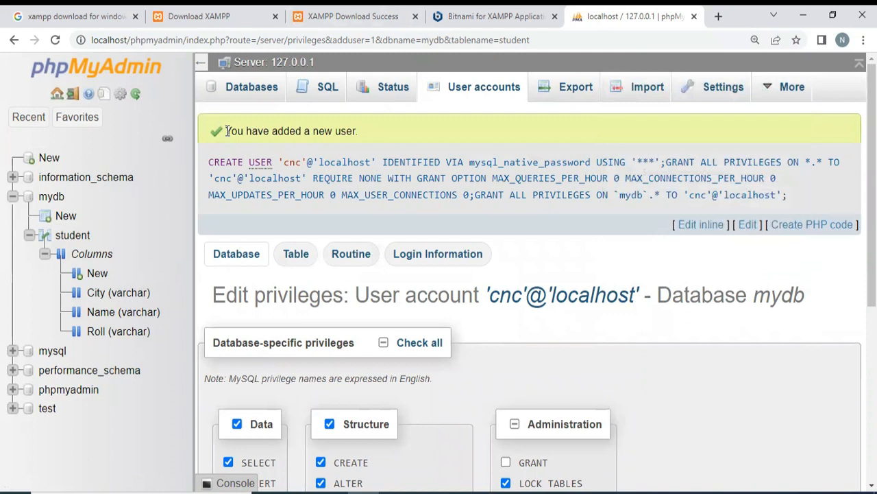
pyautogui.moveTo(226, 131); pyautogui.dragTo(384, 135)
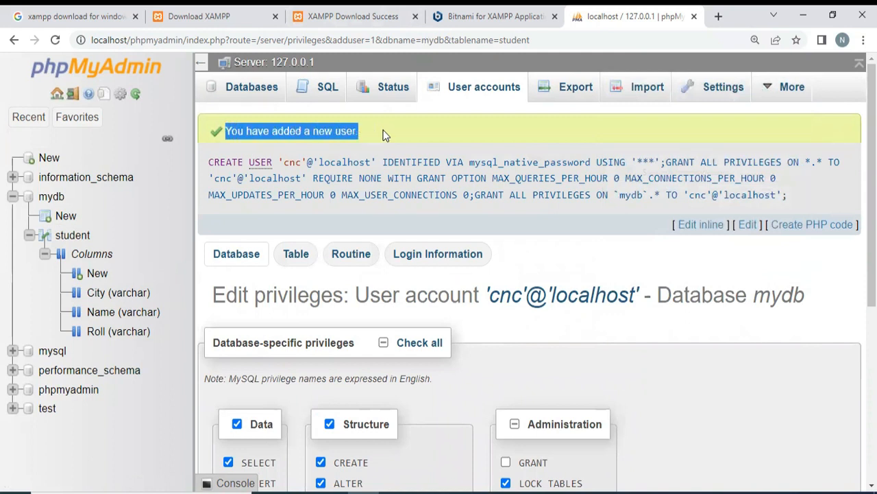
pyautogui.click(300, 135)
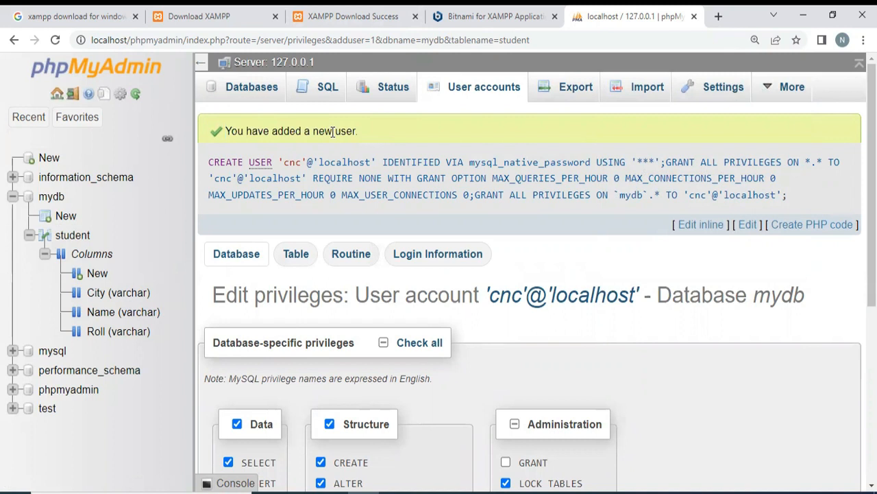
# - Return to the server home page, show the user accounts overview and check the cnc account's host name and password status
pyautogui.click(57, 93)
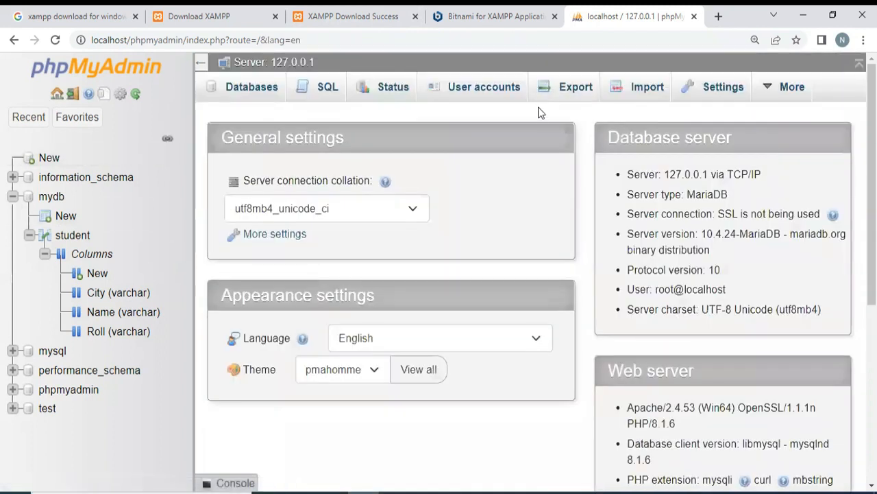
pyautogui.click(498, 101)
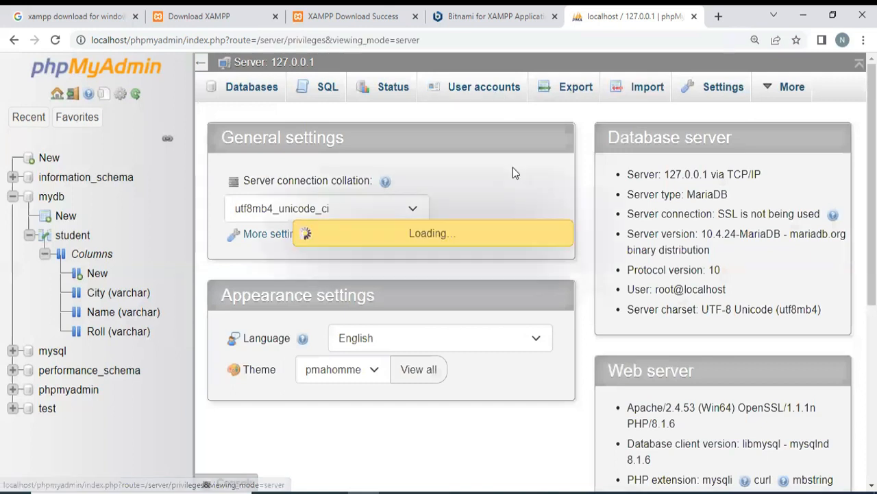
pyautogui.scroll(-1, 513, 276)
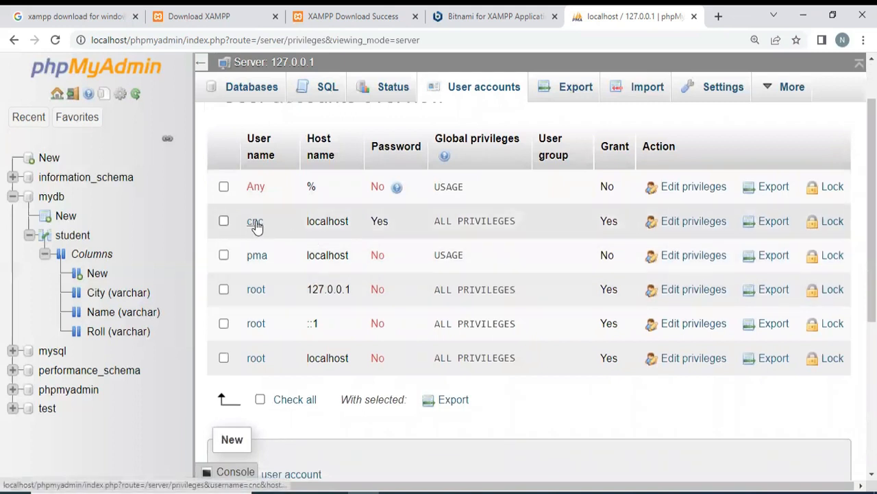
pyautogui.moveTo(314, 221); pyautogui.dragTo(389, 226)
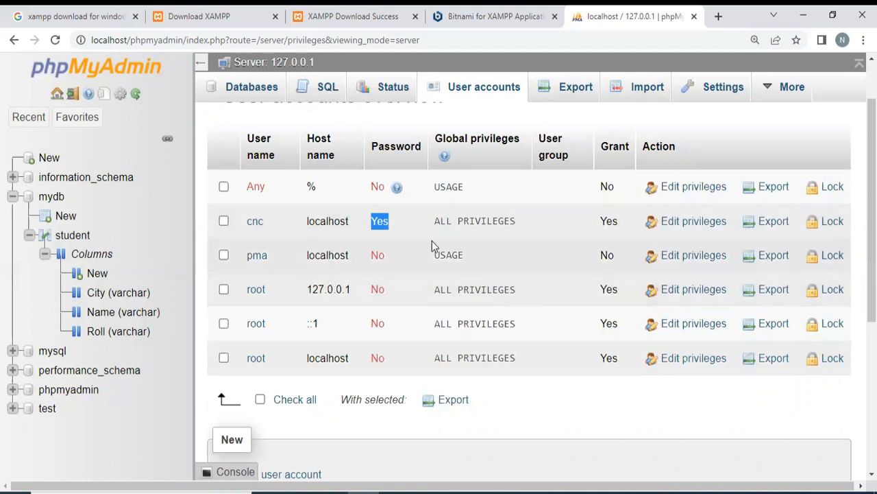
pyautogui.scroll(-4, 511, 319)
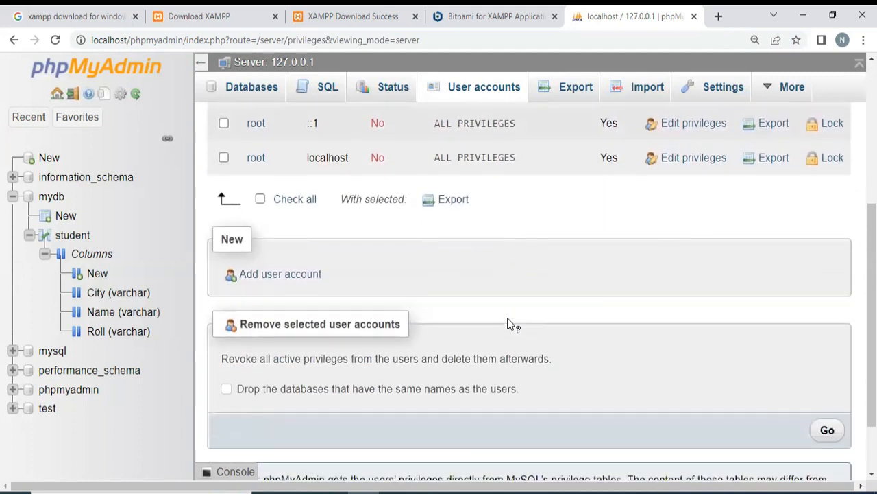
pyautogui.scroll(4, 509, 323)
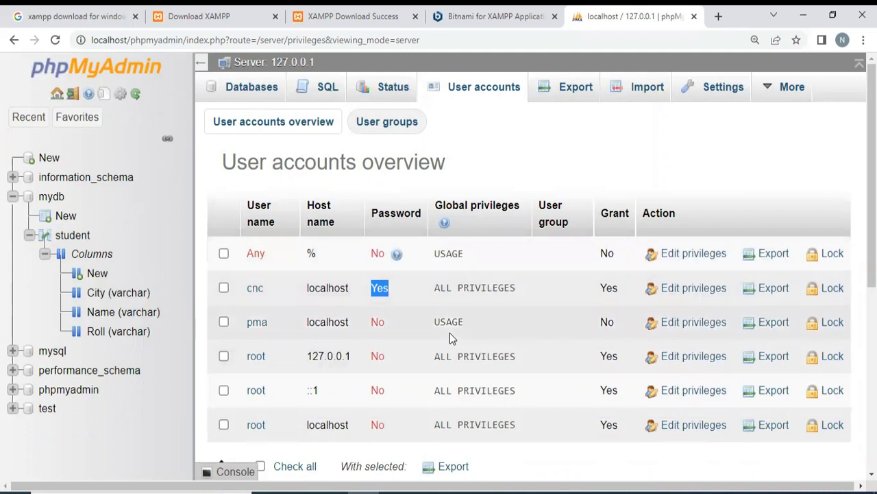
# - Examine the host name and password status of the root account on localhost in the overview
pyautogui.scroll(-1, 450, 332)
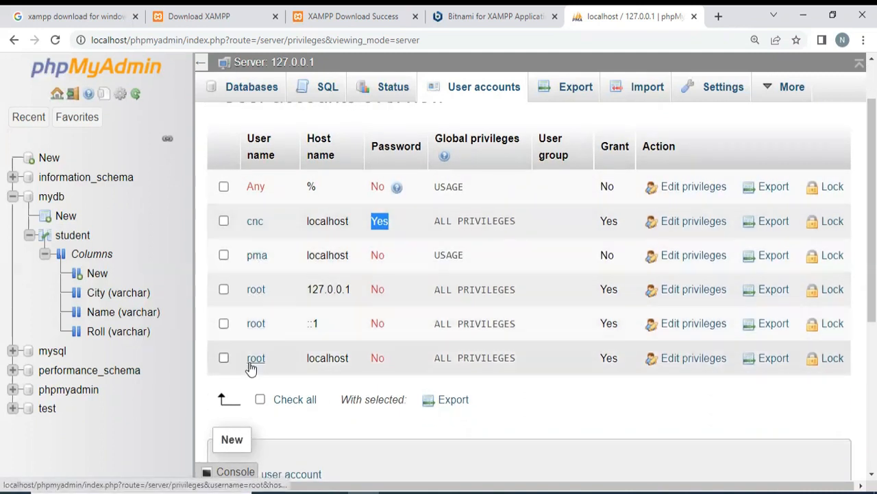
pyautogui.moveTo(315, 356); pyautogui.dragTo(341, 357)
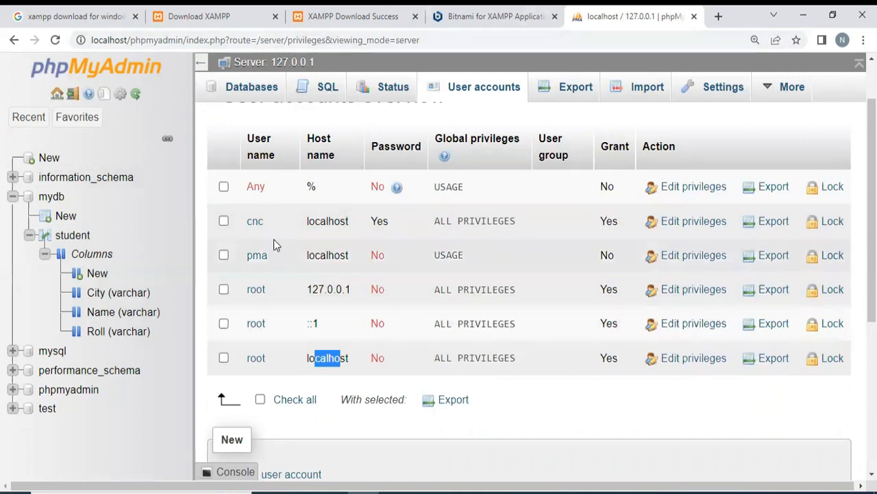
pyautogui.doubleClick(329, 357)
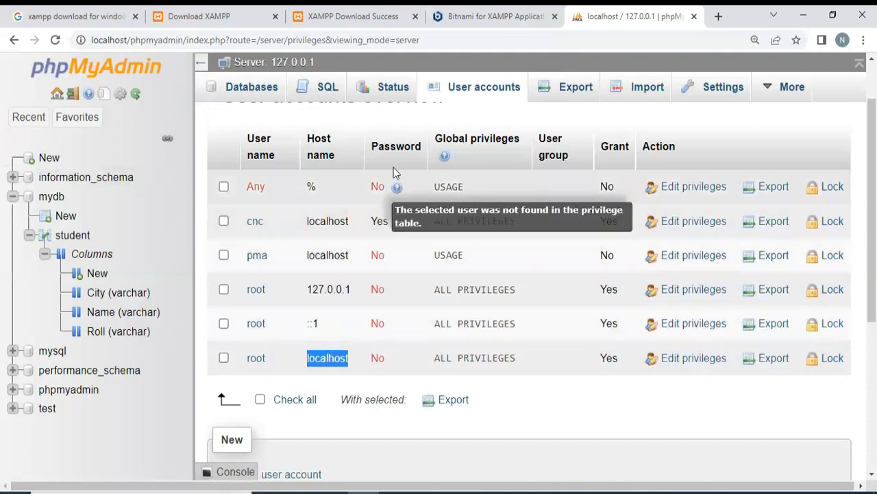
pyautogui.doubleClick(377, 357)
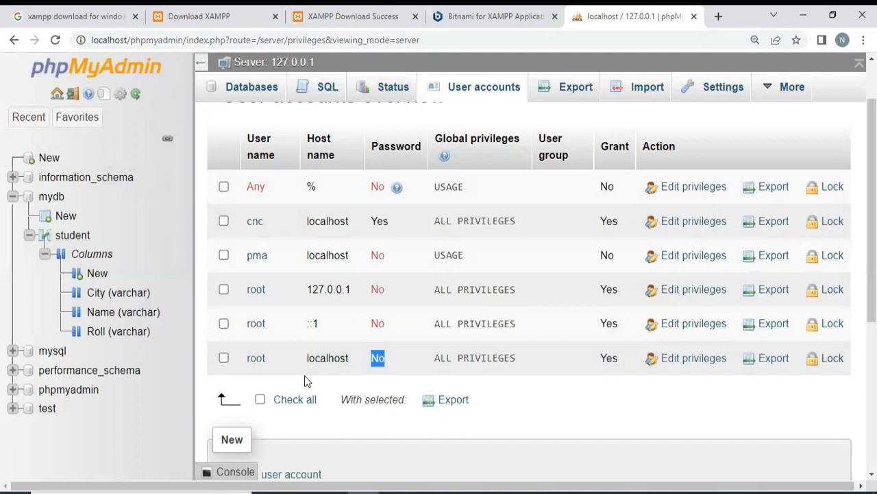
pyautogui.click(380, 364)
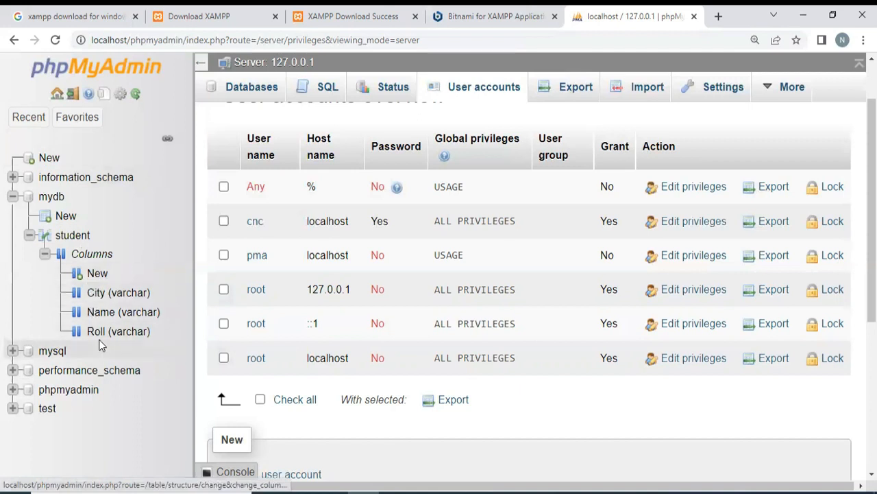
# - Browse the records of the student table in the mydb database
pyautogui.click(76, 237)
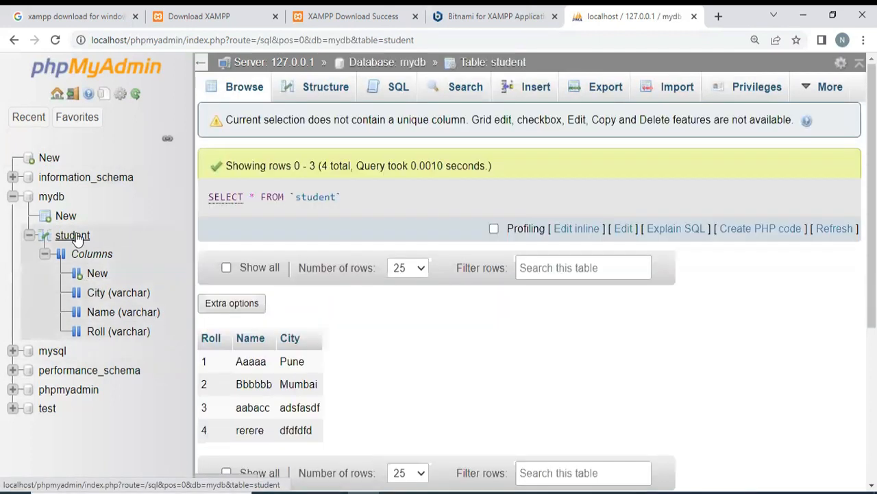
pyautogui.scroll(-2, 360, 322)
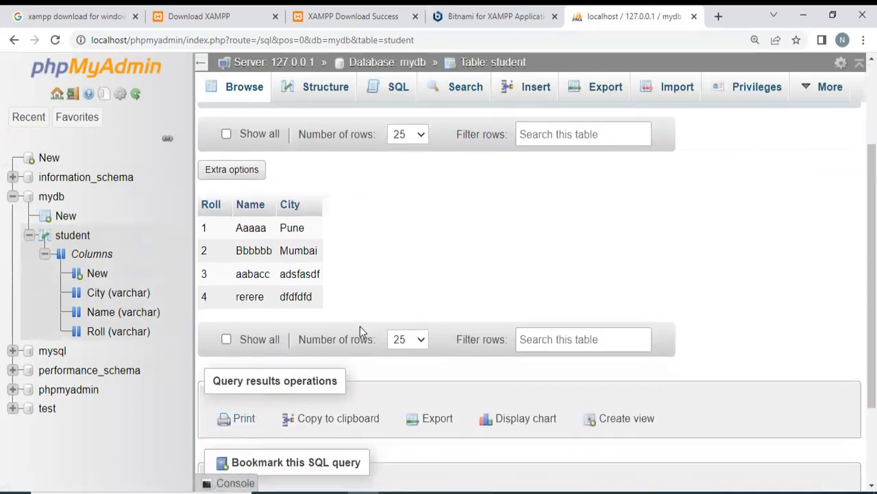